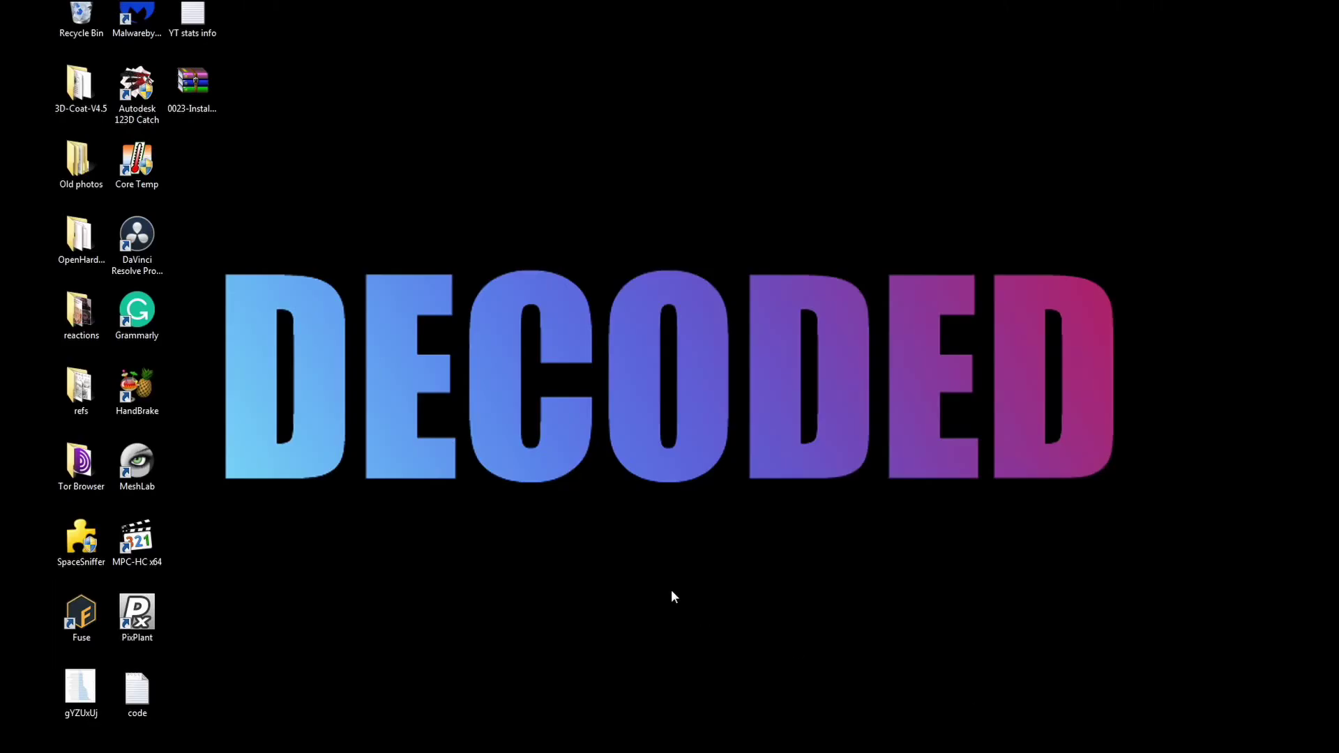
Step: Create a new folder named 'output' on the desktop
right_click(630, 561)
mouse_move(690, 496)
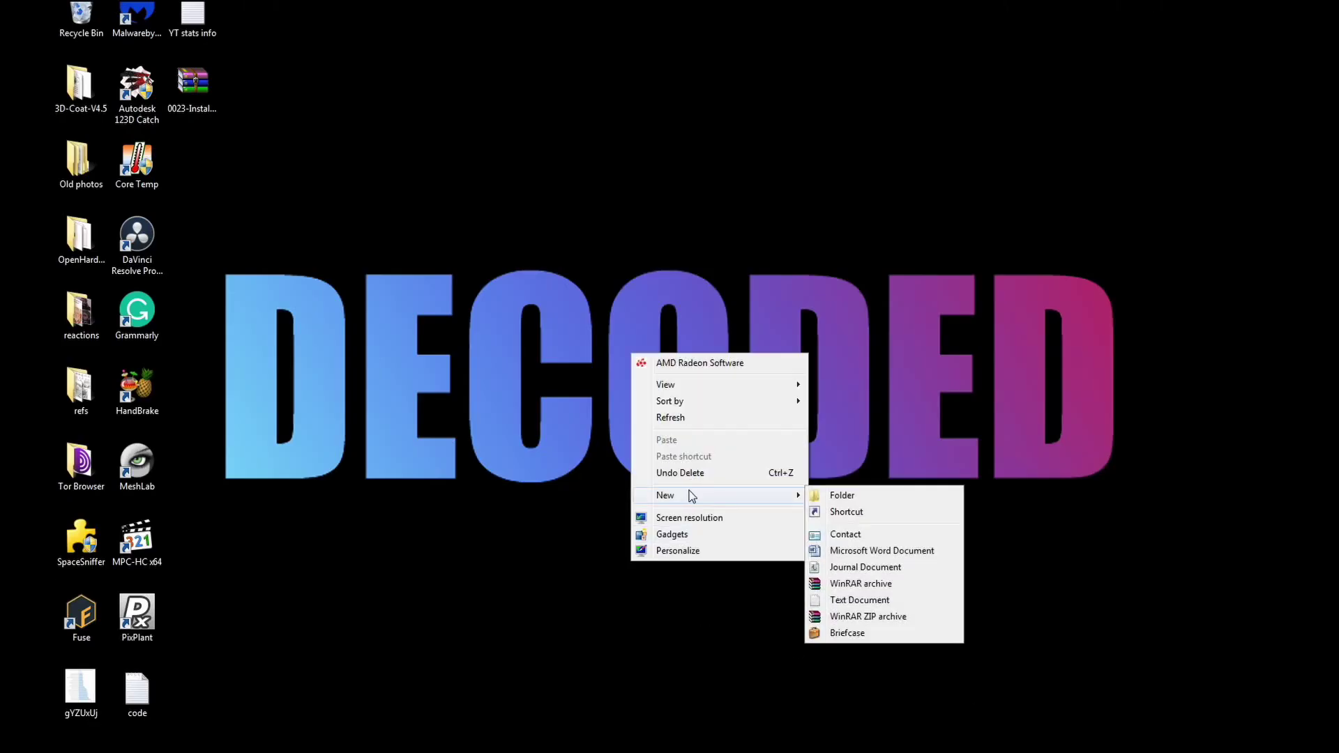
left_click(880, 498)
type("output")
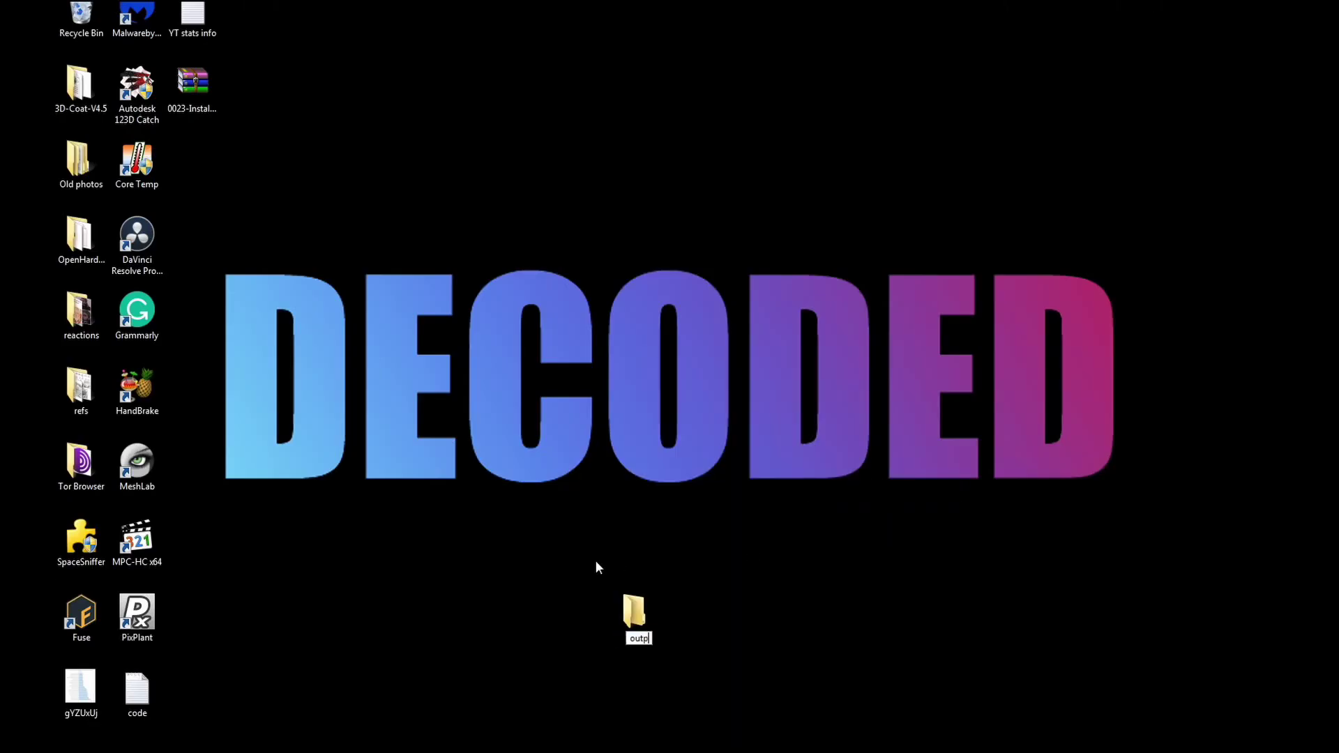
key("Return")
Step: Open the output folder and select its full path in the address bar
left_click(697, 526)
double_click(634, 607)
left_click(514, 15)
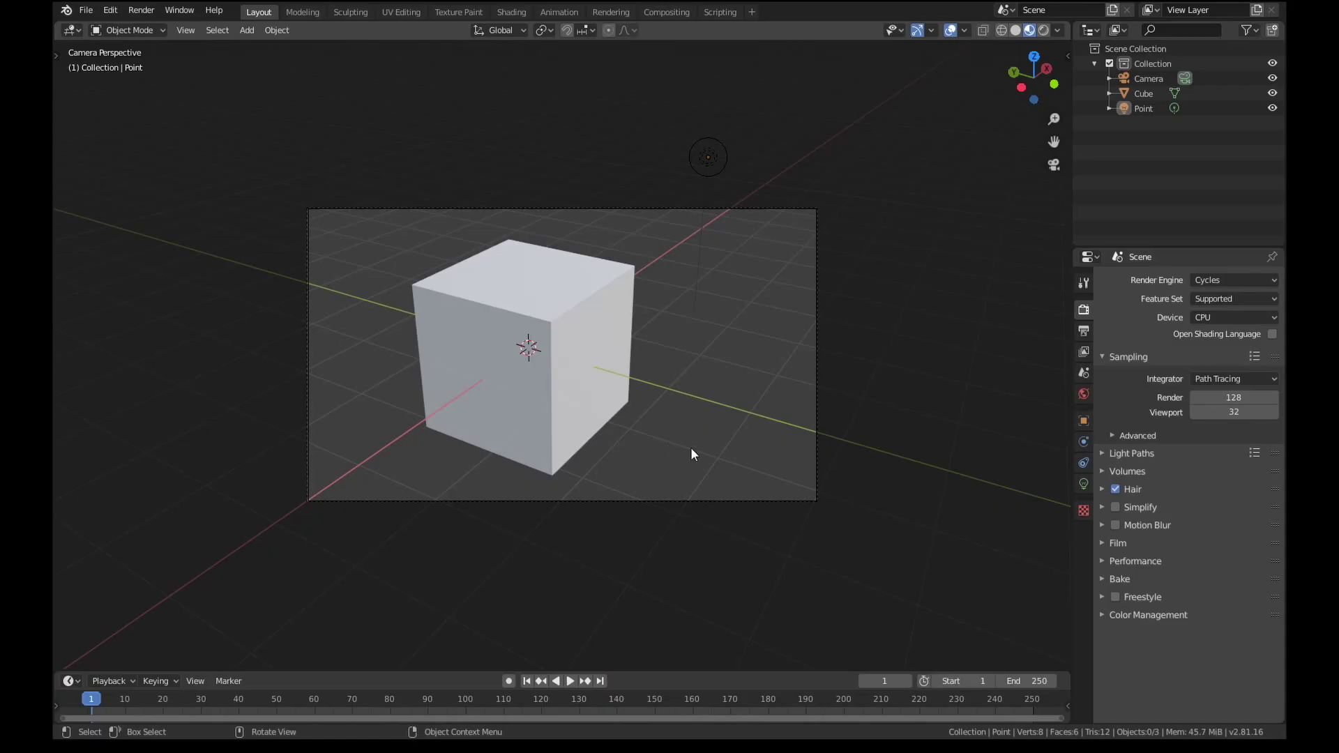
Step: Switch the render engine to Eevee
left_click(1221, 279)
left_click(1219, 293)
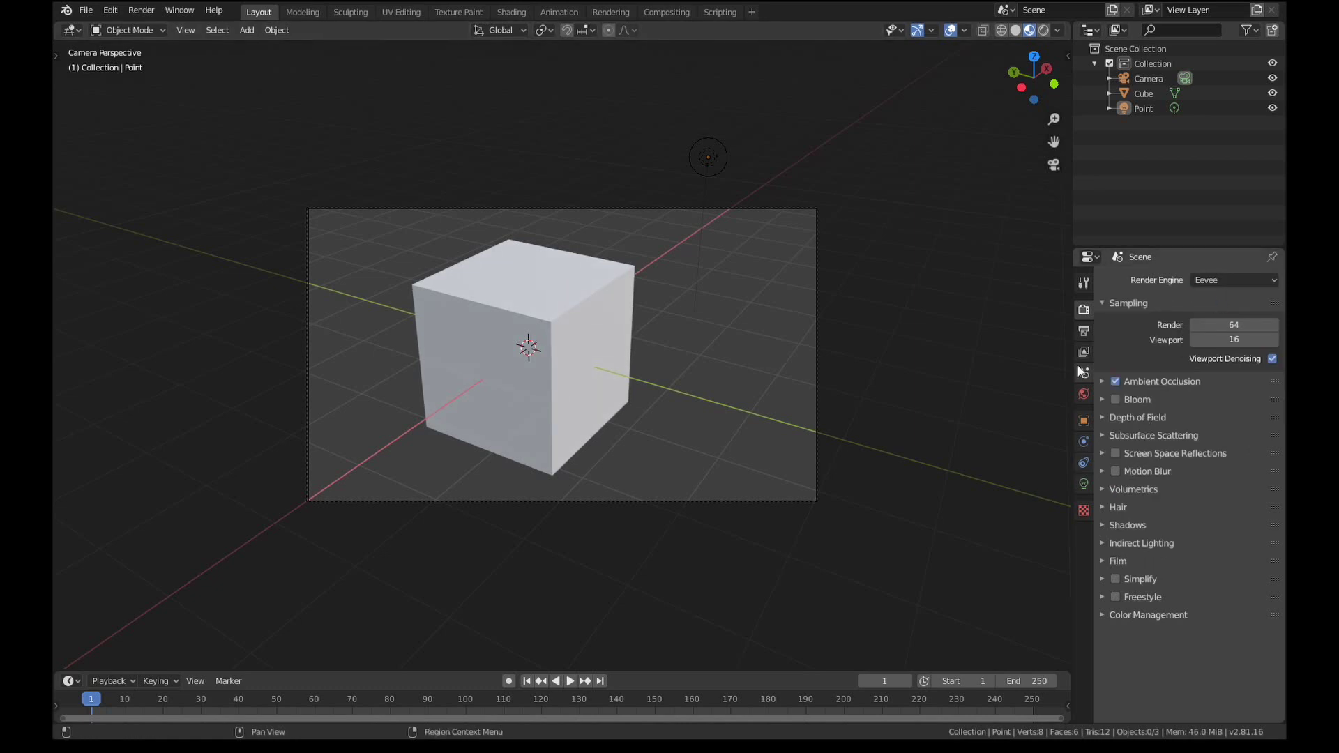
left_click(1079, 333)
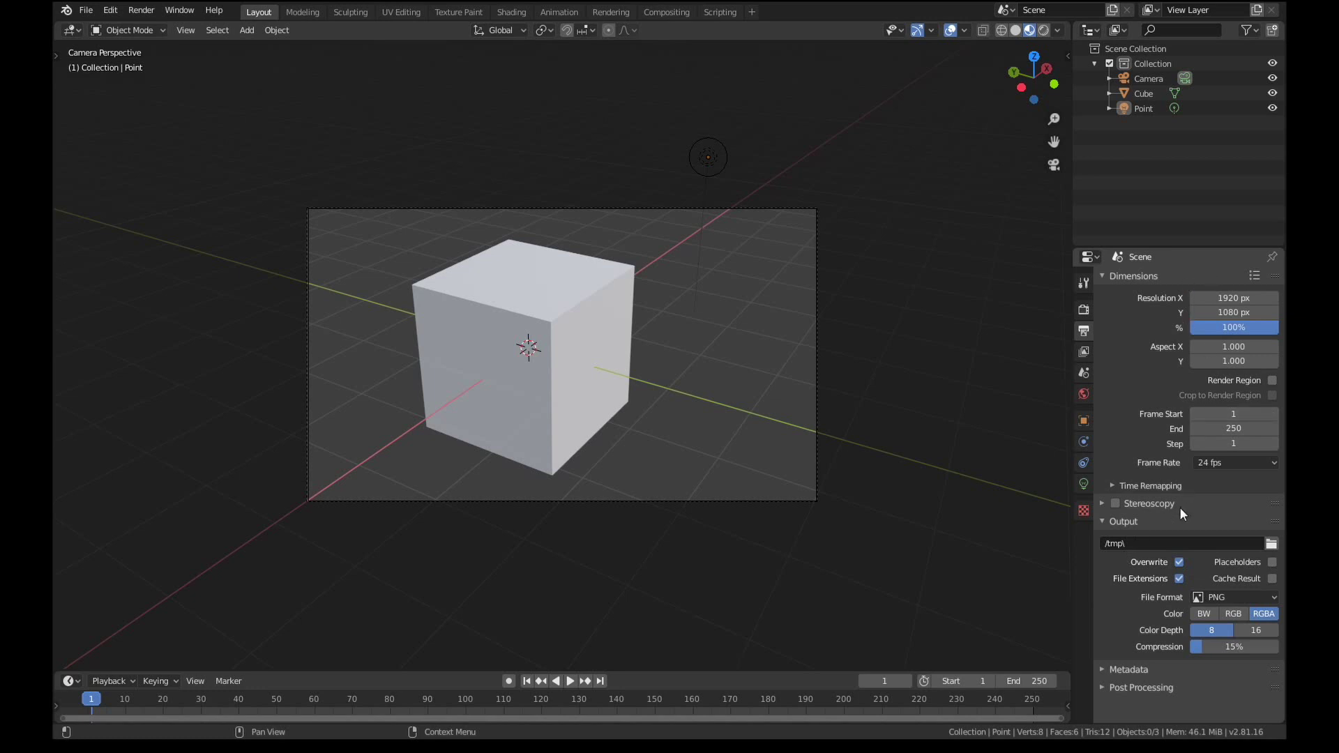
Step: Set the render output path to the desktop output folder with file prefix 'image'
left_click(1272, 543)
left_click(719, 235)
type("C:\\Users\\Rob\\Desktop\\output\\")
key("Return")
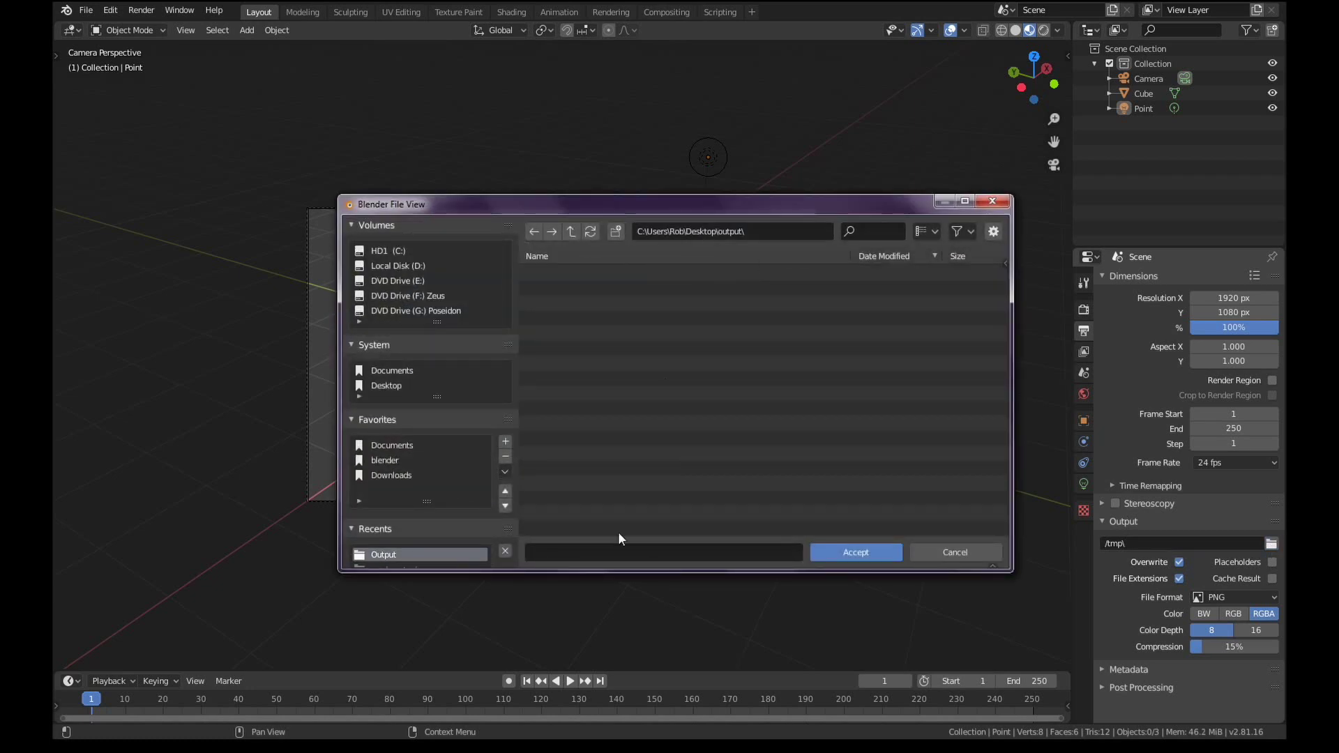
left_click(605, 552)
type("imna")
type("age")
key("Return")
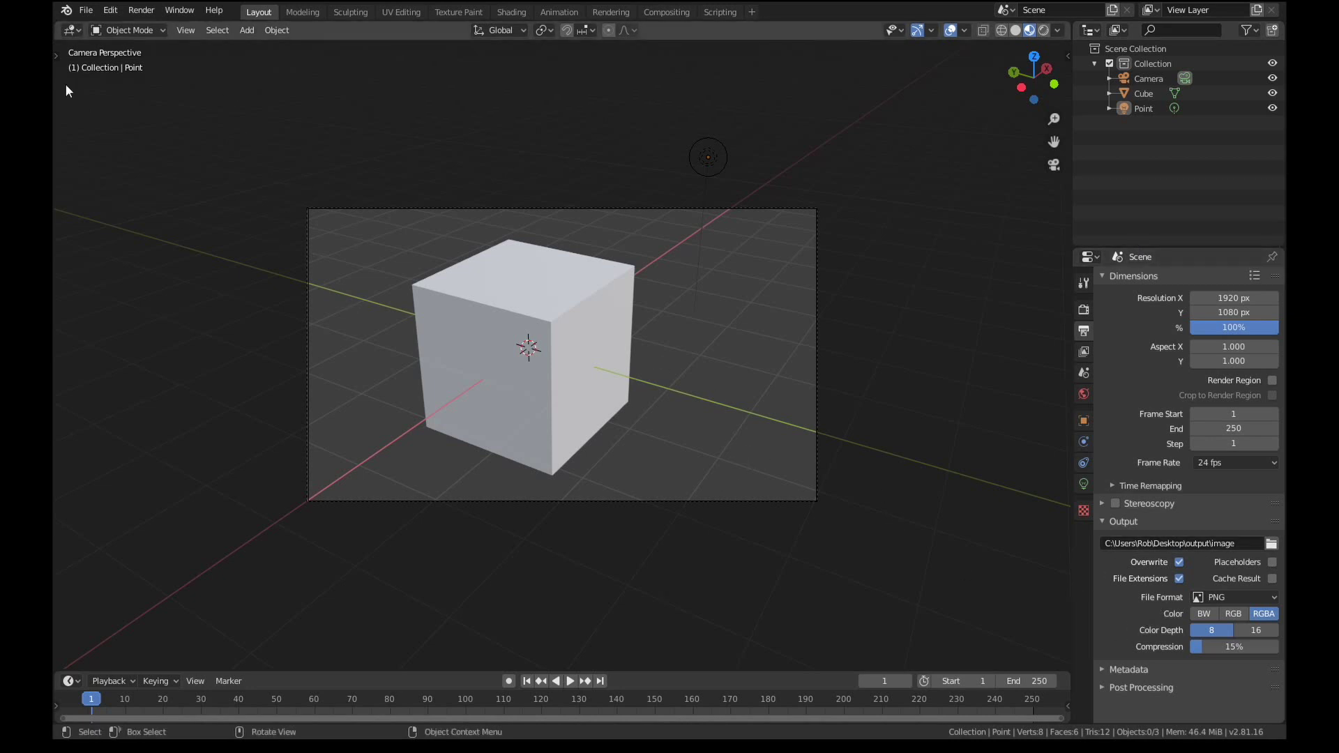
Step: Save the scene as save.blend inside the desktop output folder using Save As
left_click(86, 11)
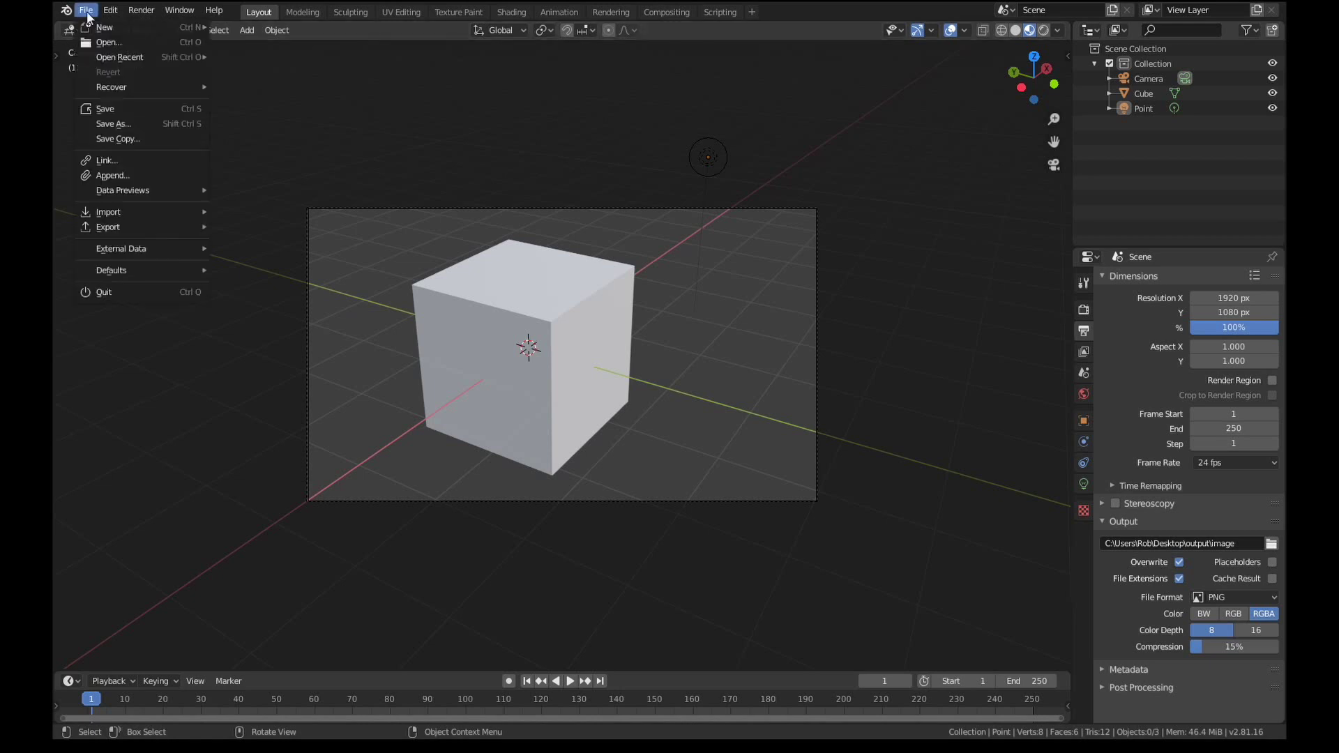
left_click(138, 137)
left_click(680, 231)
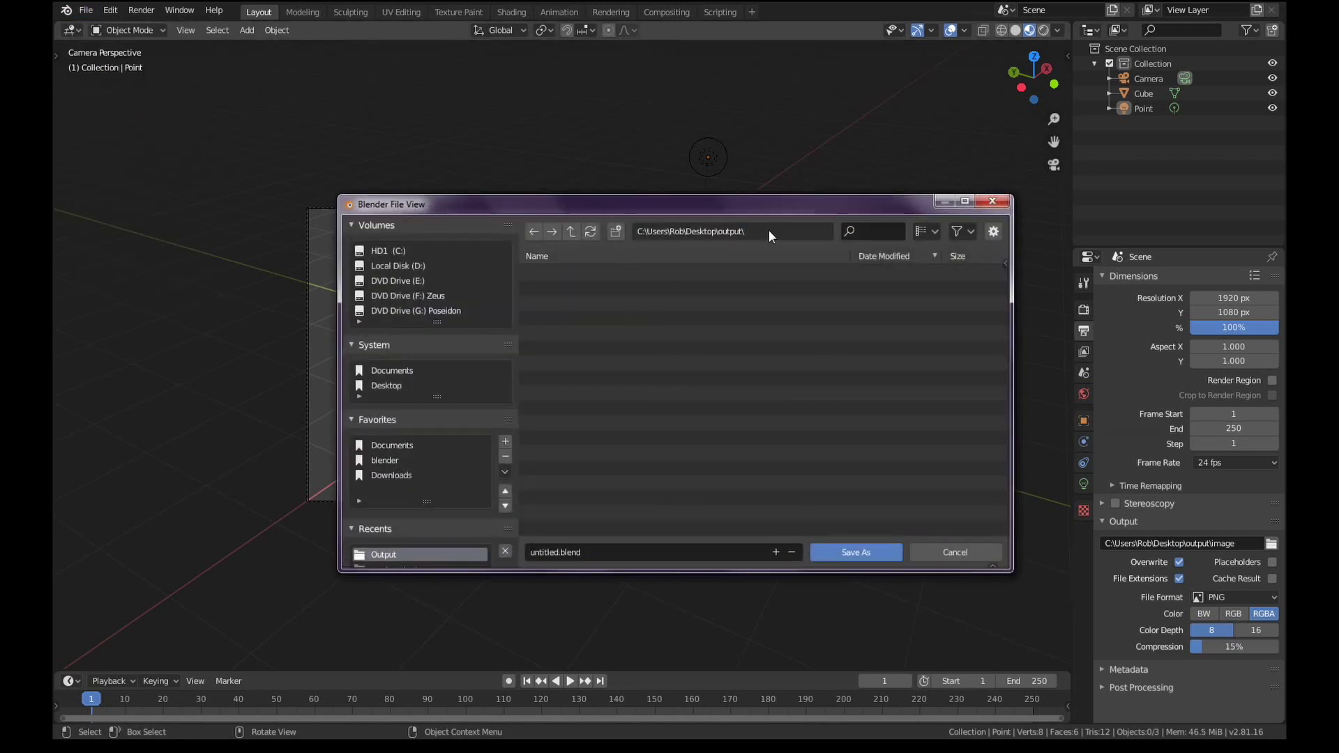
key("Return")
left_click(563, 557)
type("save")
key("Return")
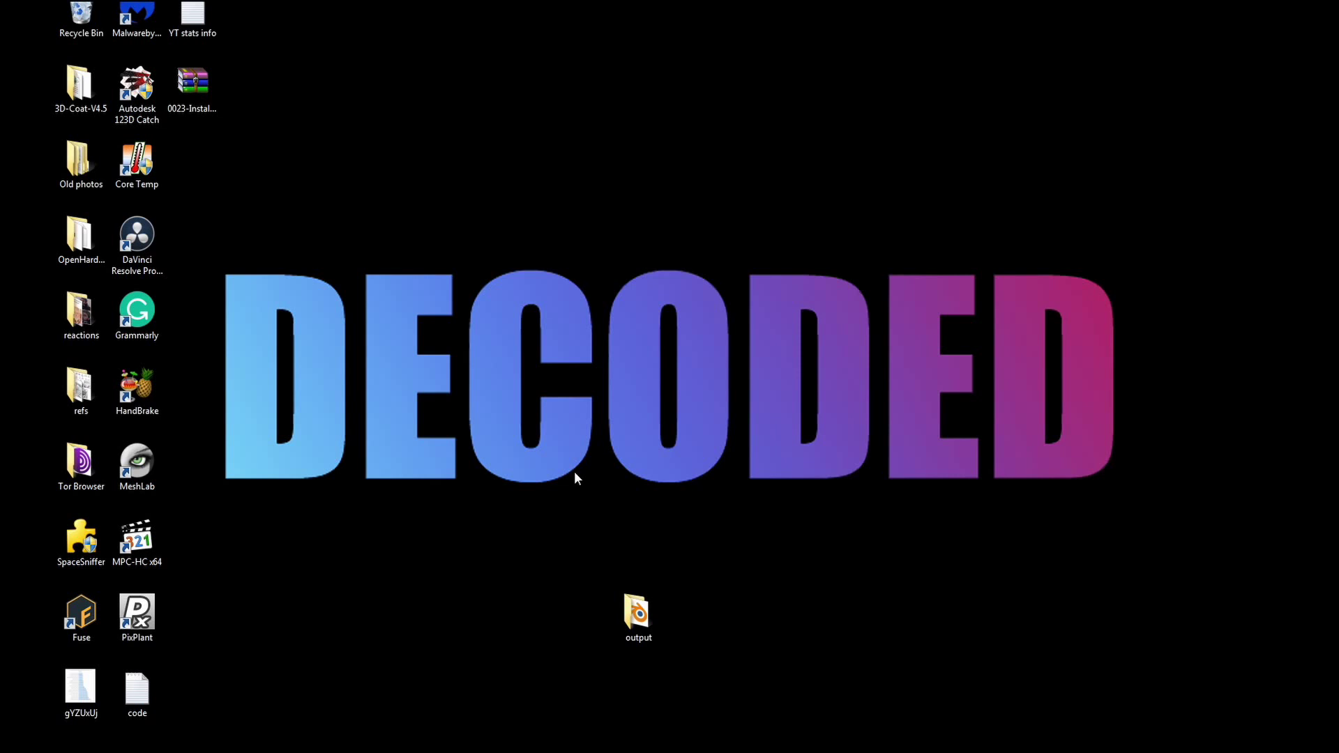
Step: Locate Blender's install folder from the Start menu search and select its path
key("super")
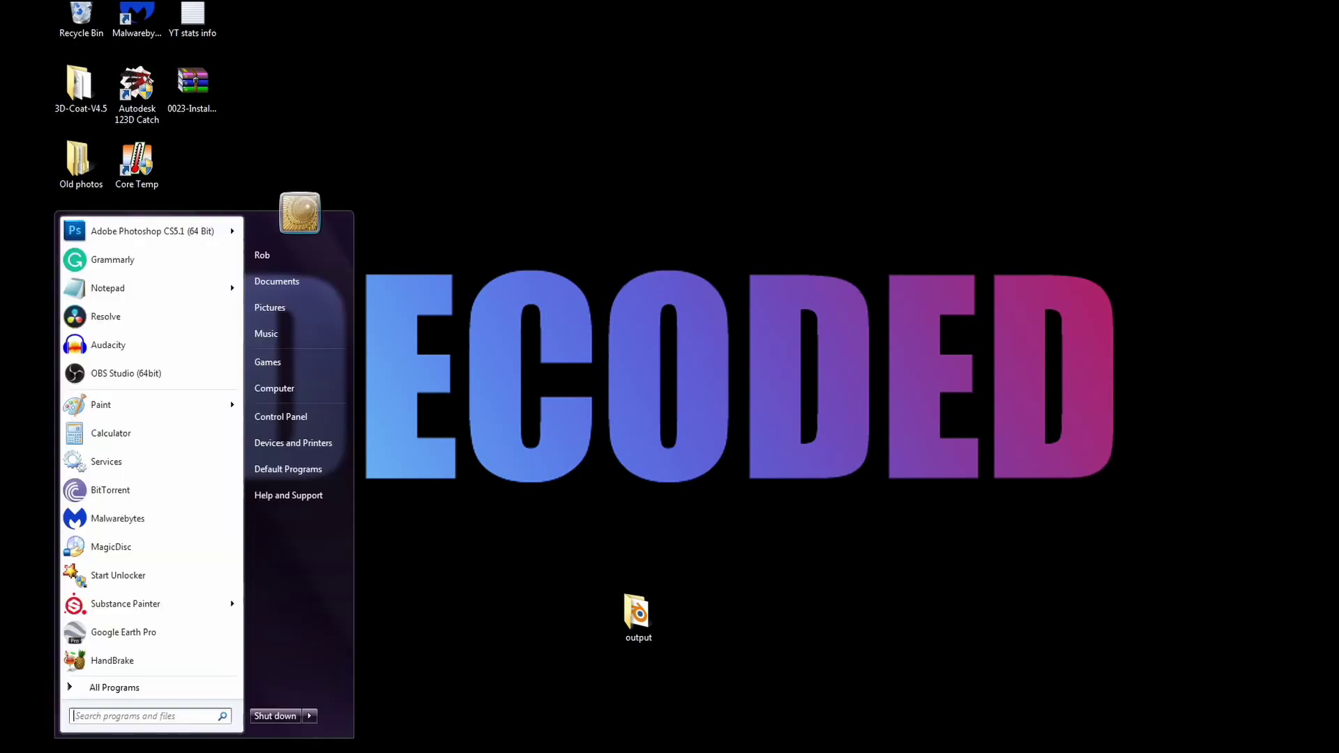
type("blender")
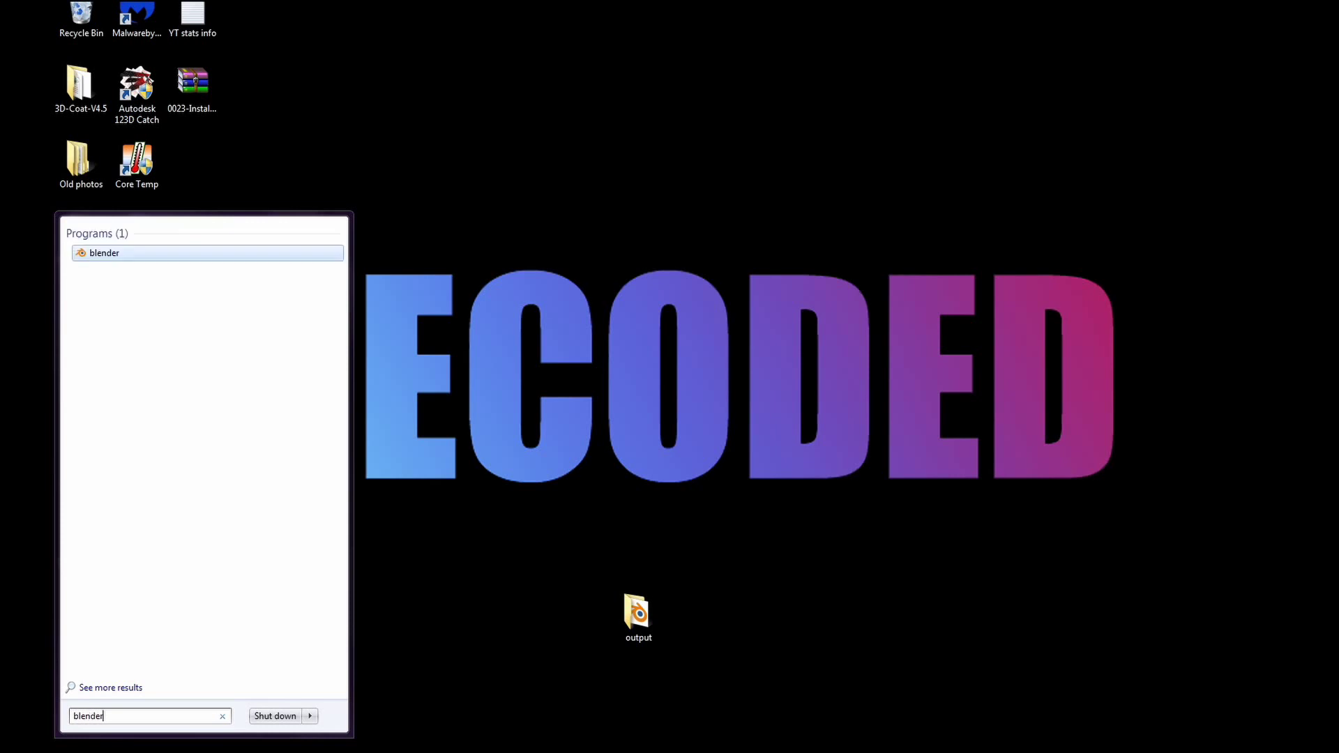
right_click(112, 255)
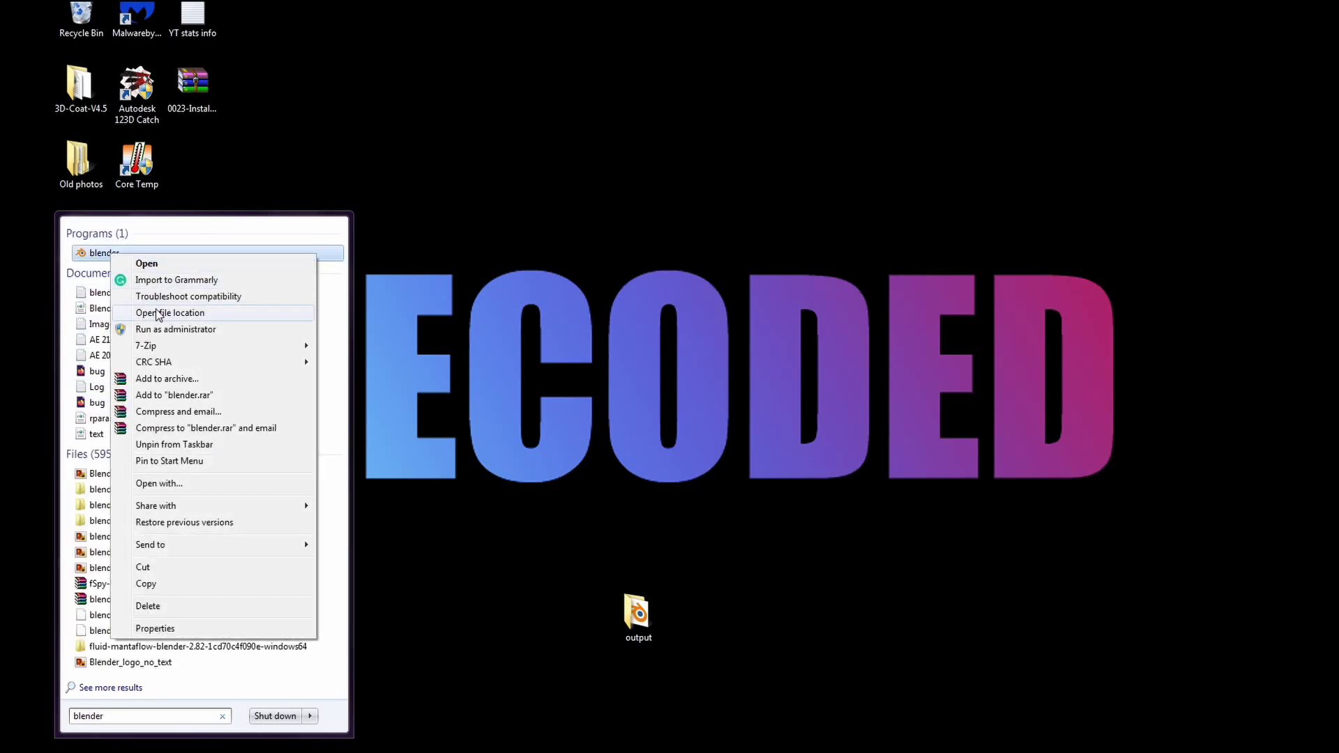
left_click(178, 313)
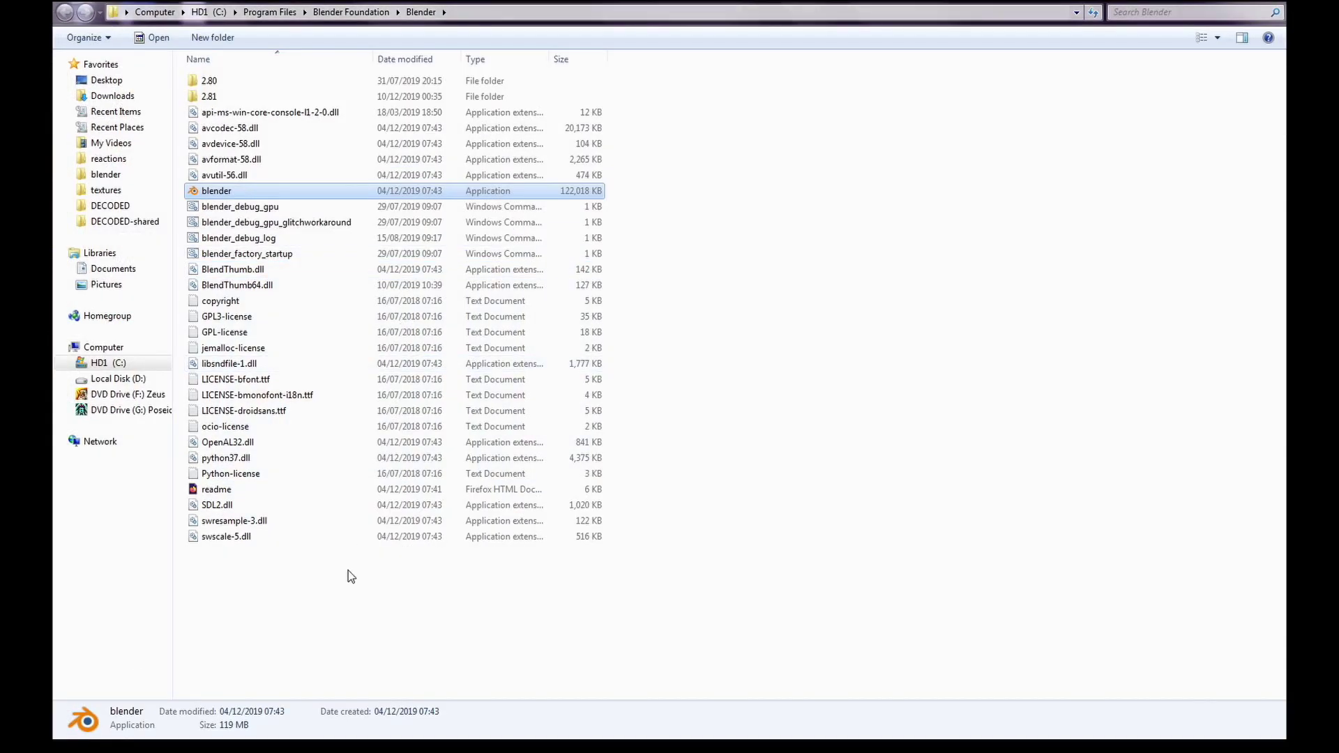
left_click(337, 610)
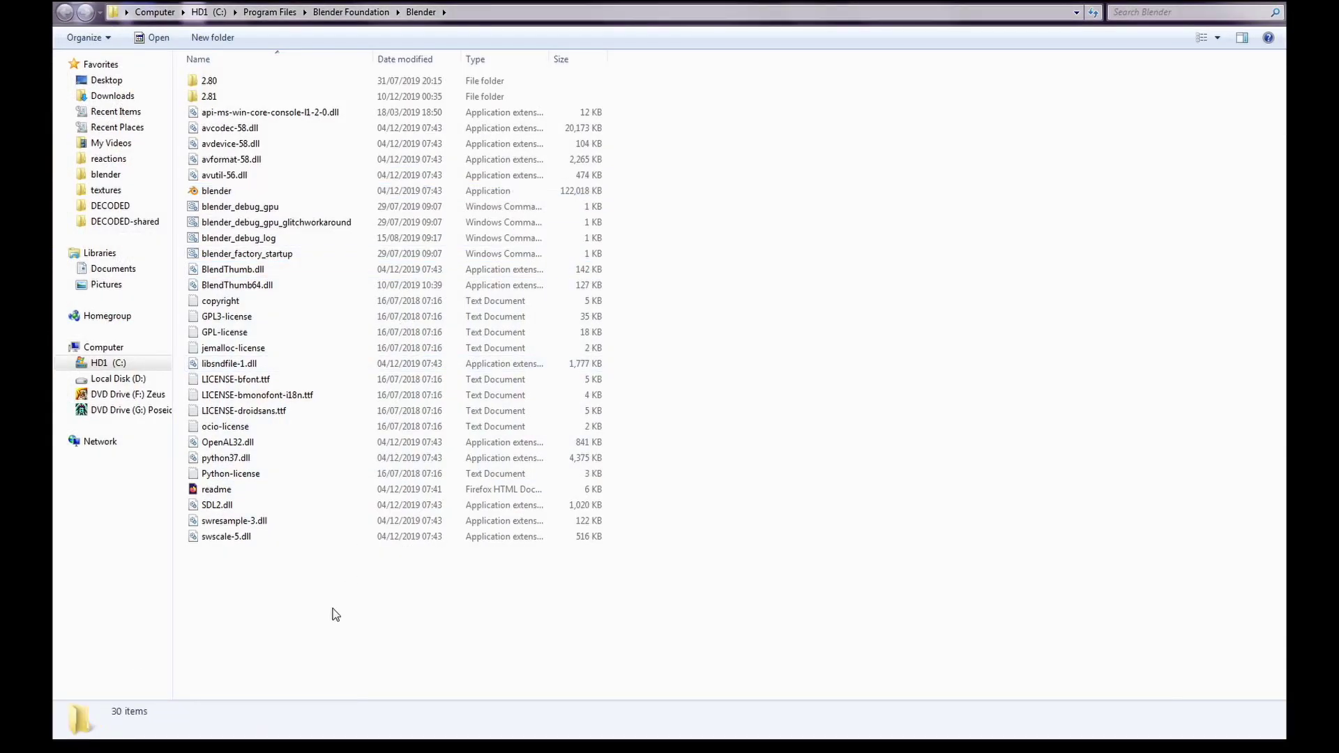
left_click(491, 12)
key("ctrl+c")
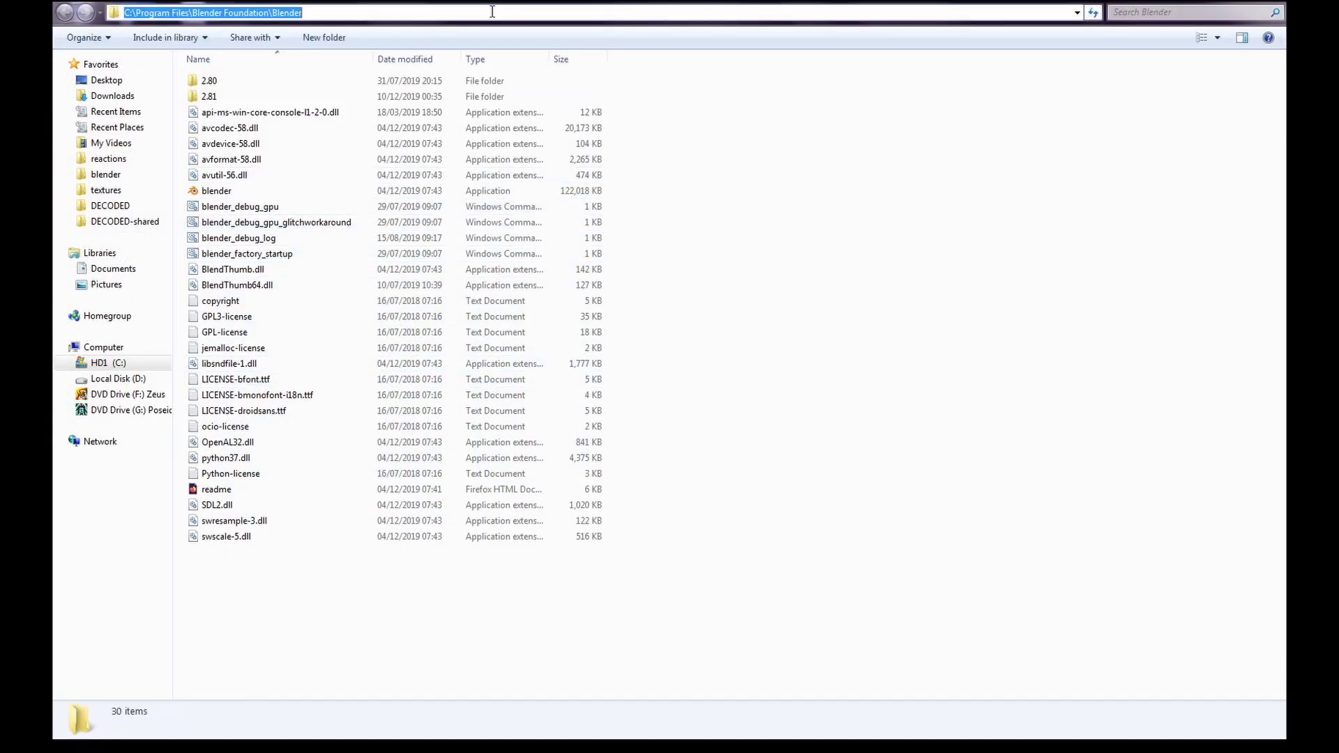
left_click(236, 194)
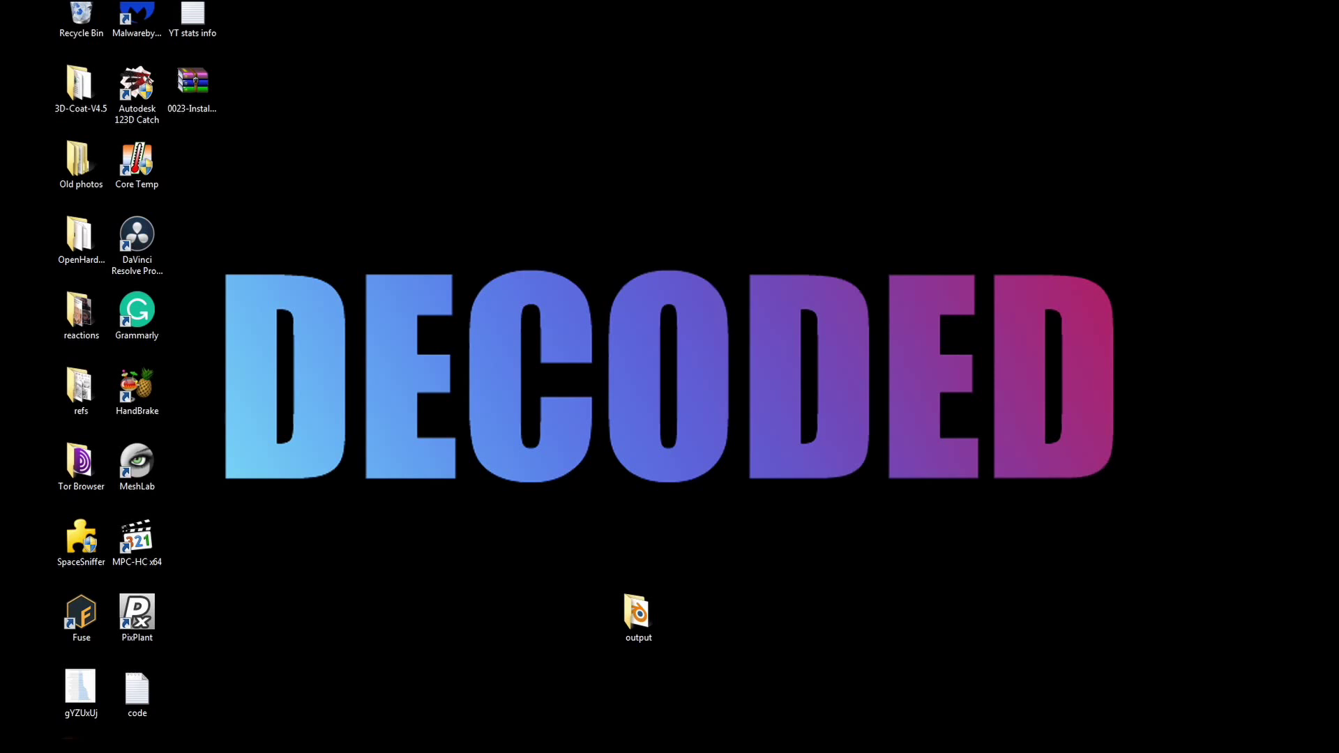
Step: Open a Command Prompt window and move it to the centre of the screen
key("super")
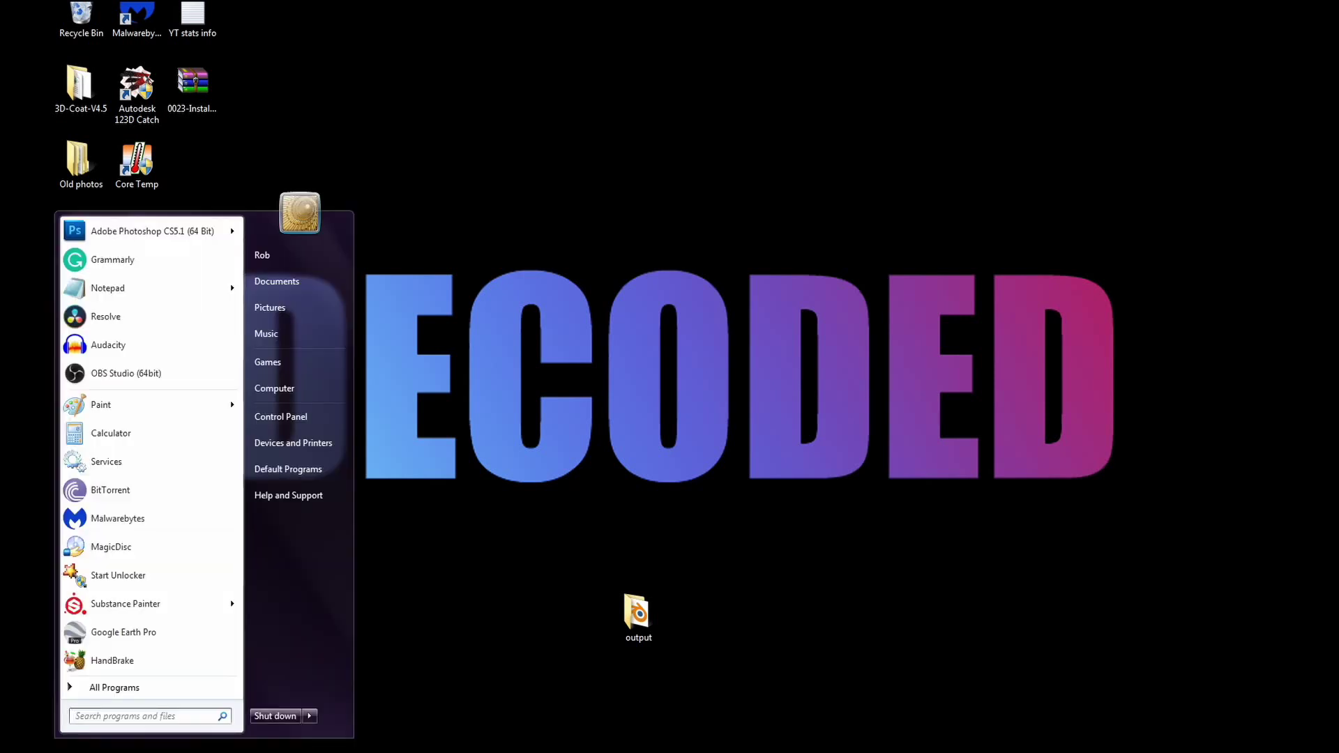
type("cmd")
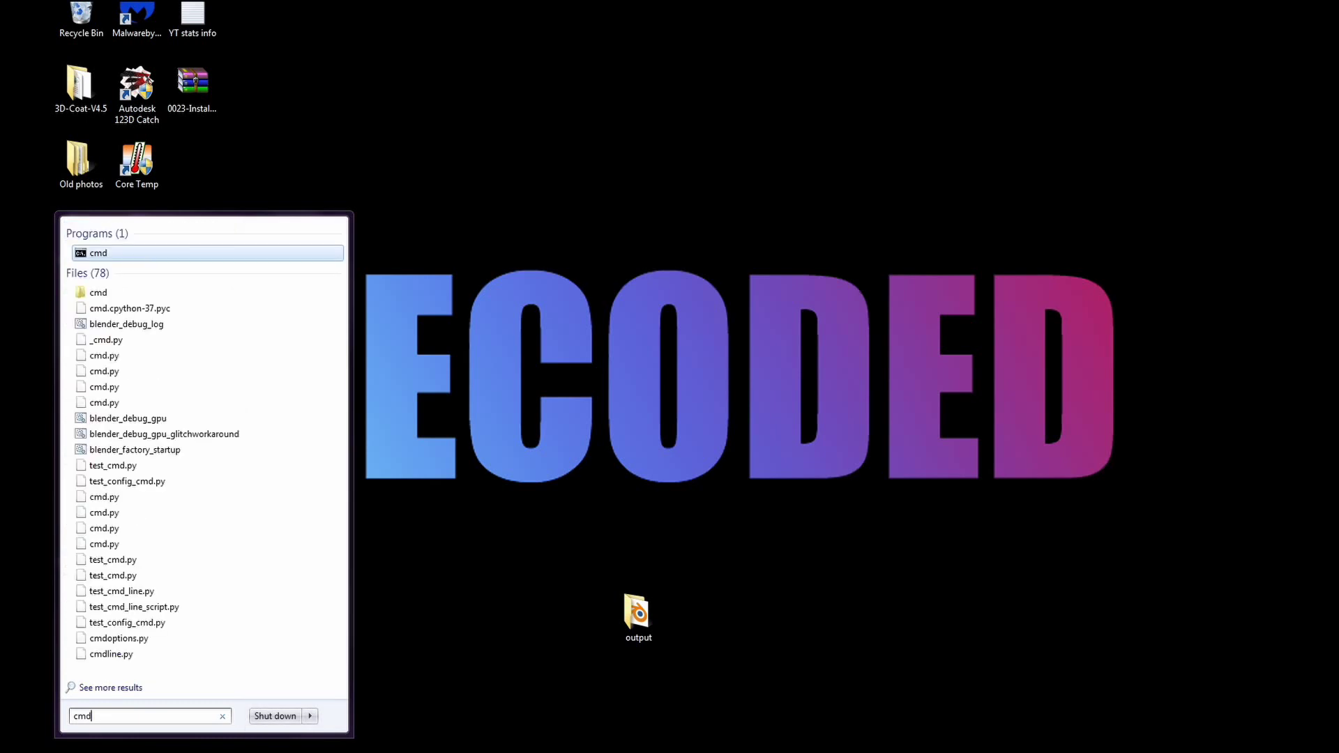
key("Return")
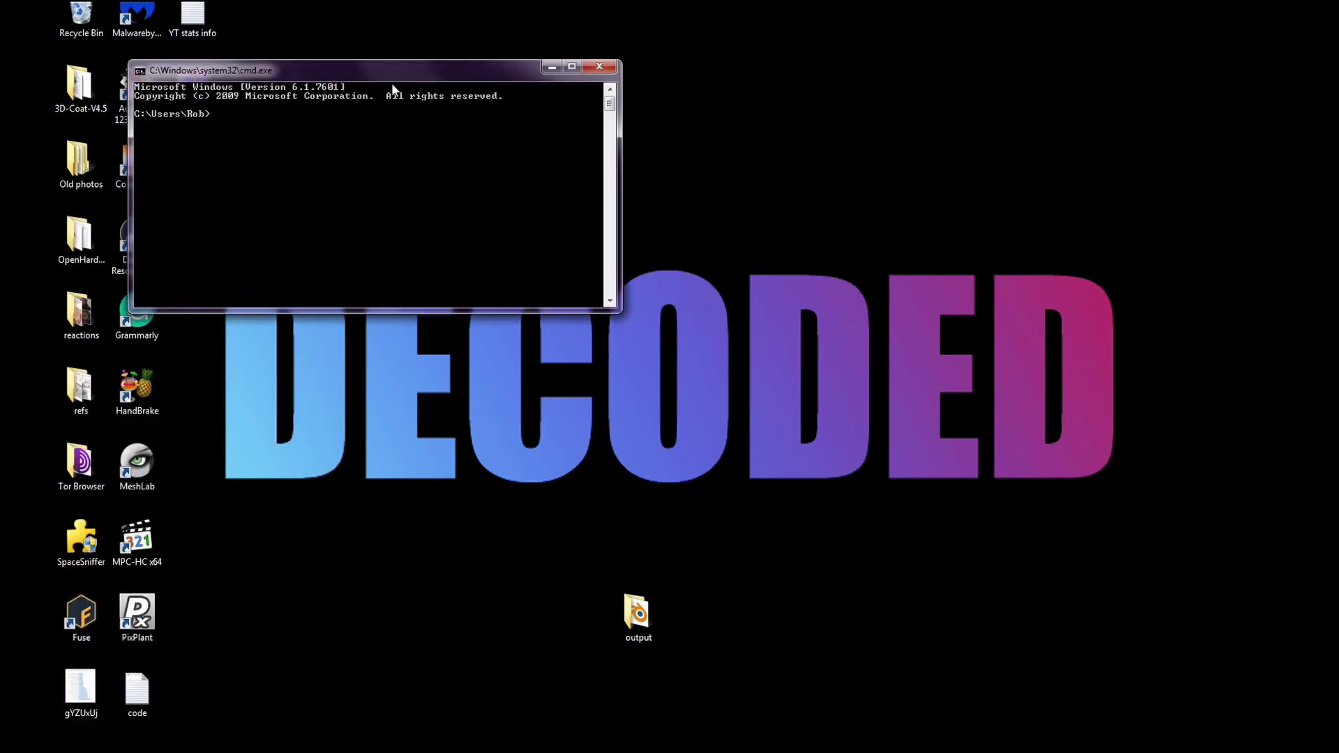
left_click_drag(275, 81, 580, 243)
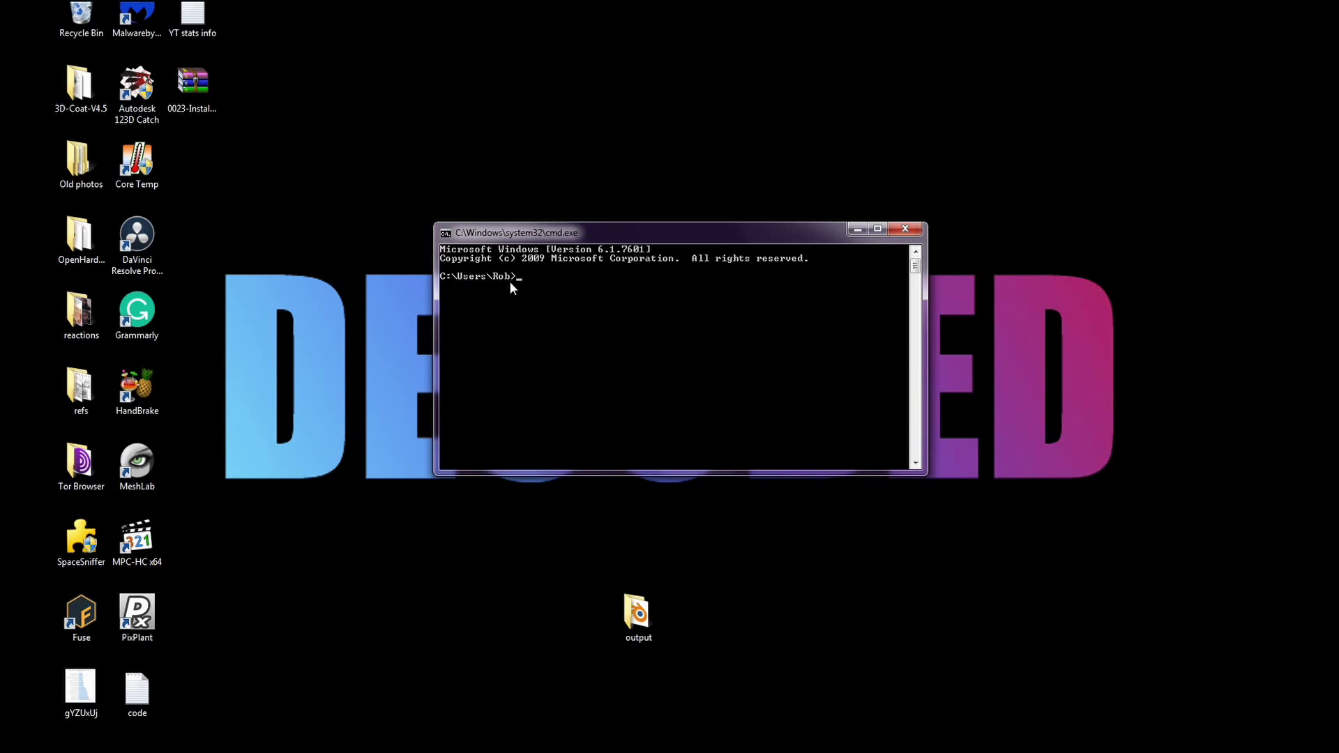
Step: Change into the Blender install folder by pasting its path after cd, then run blender.exe
right_click(553, 291)
left_click(588, 334)
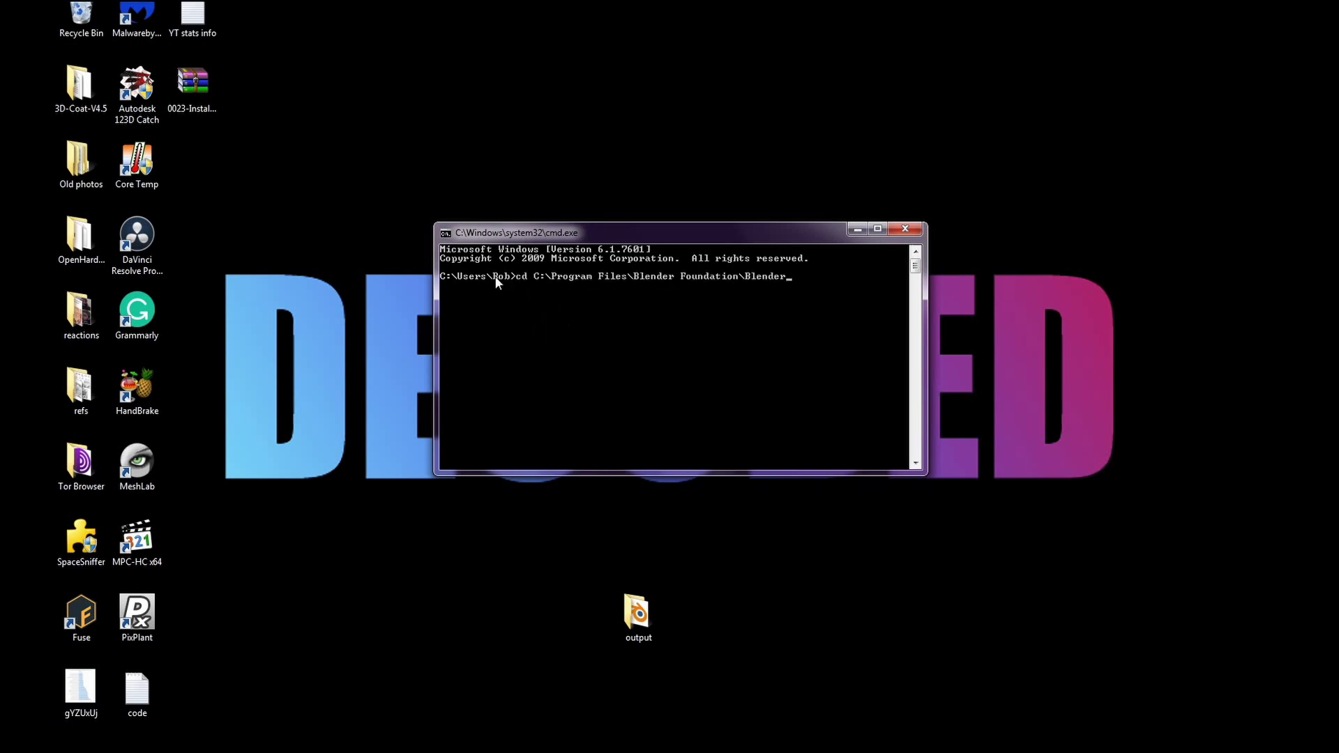
key("Return")
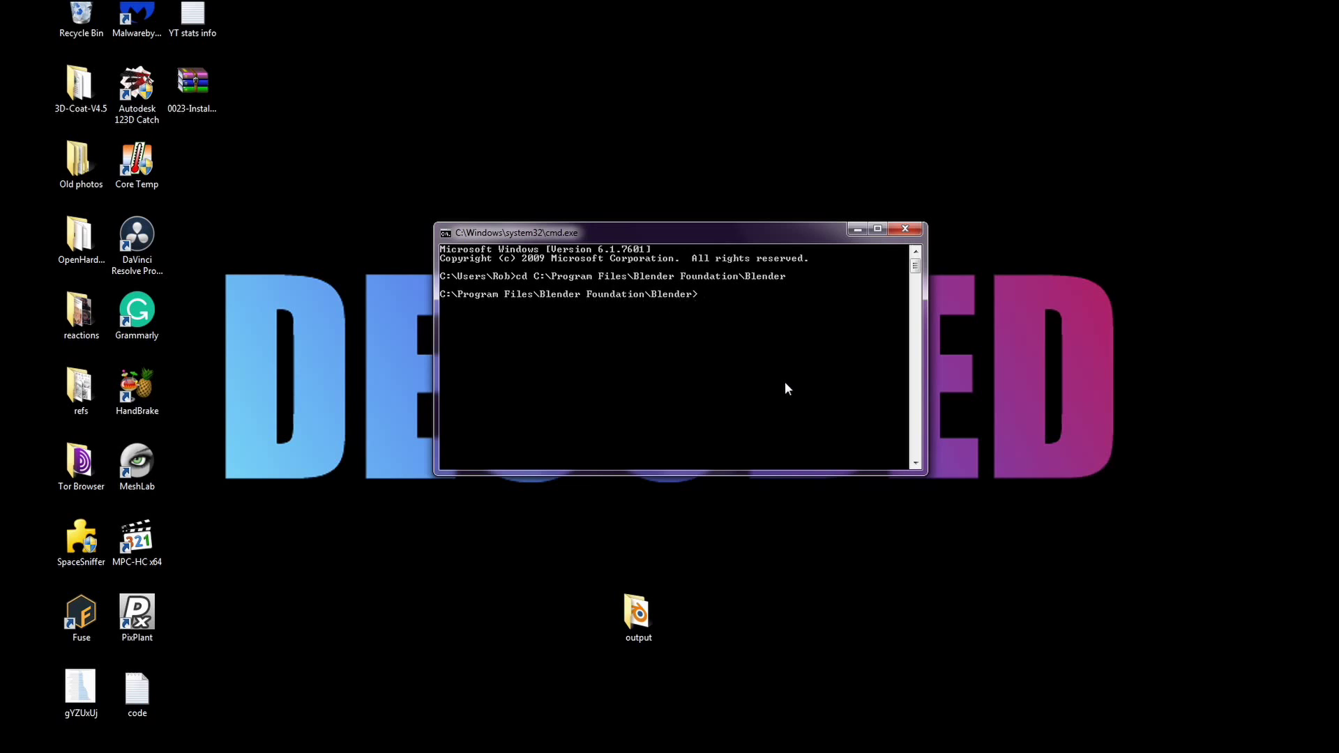
type("blender.e")
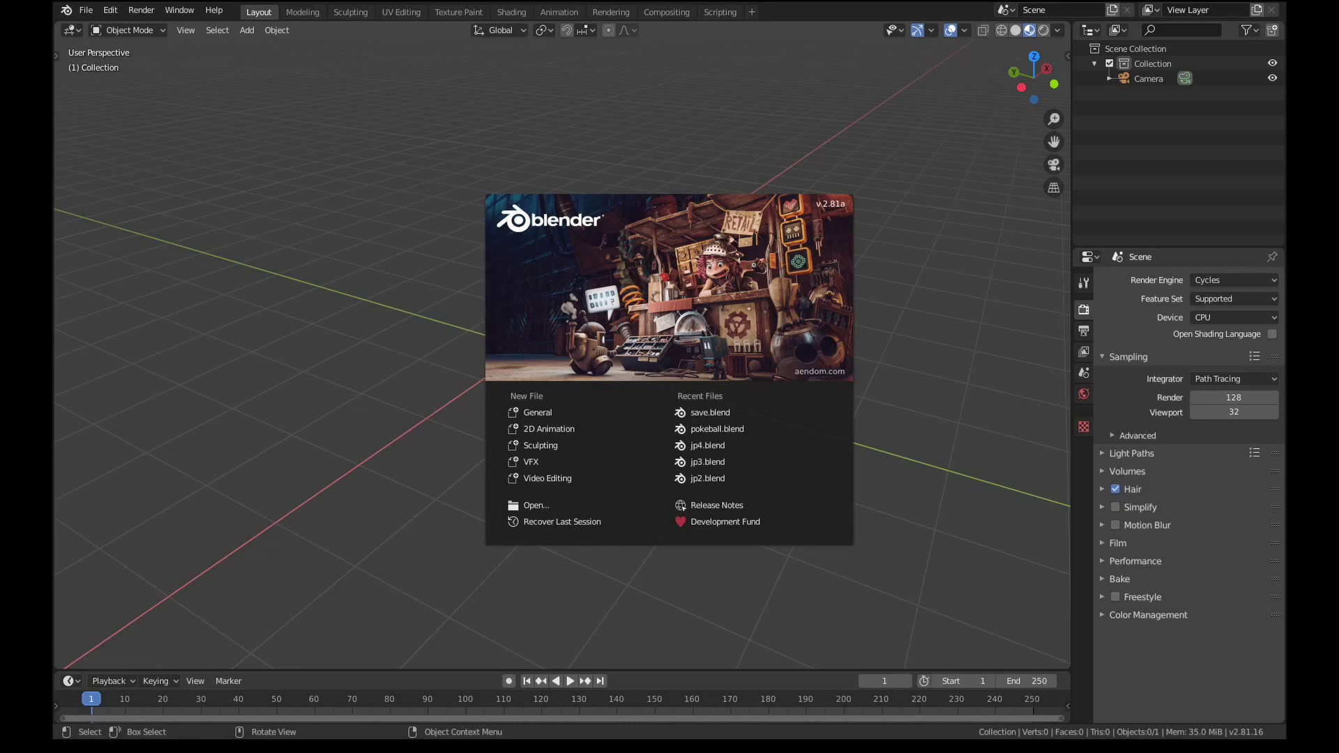
Step: Close Blender from its taskbar icon and start a new 'blender.exe -' command
right_click(209, 746)
left_click(194, 712)
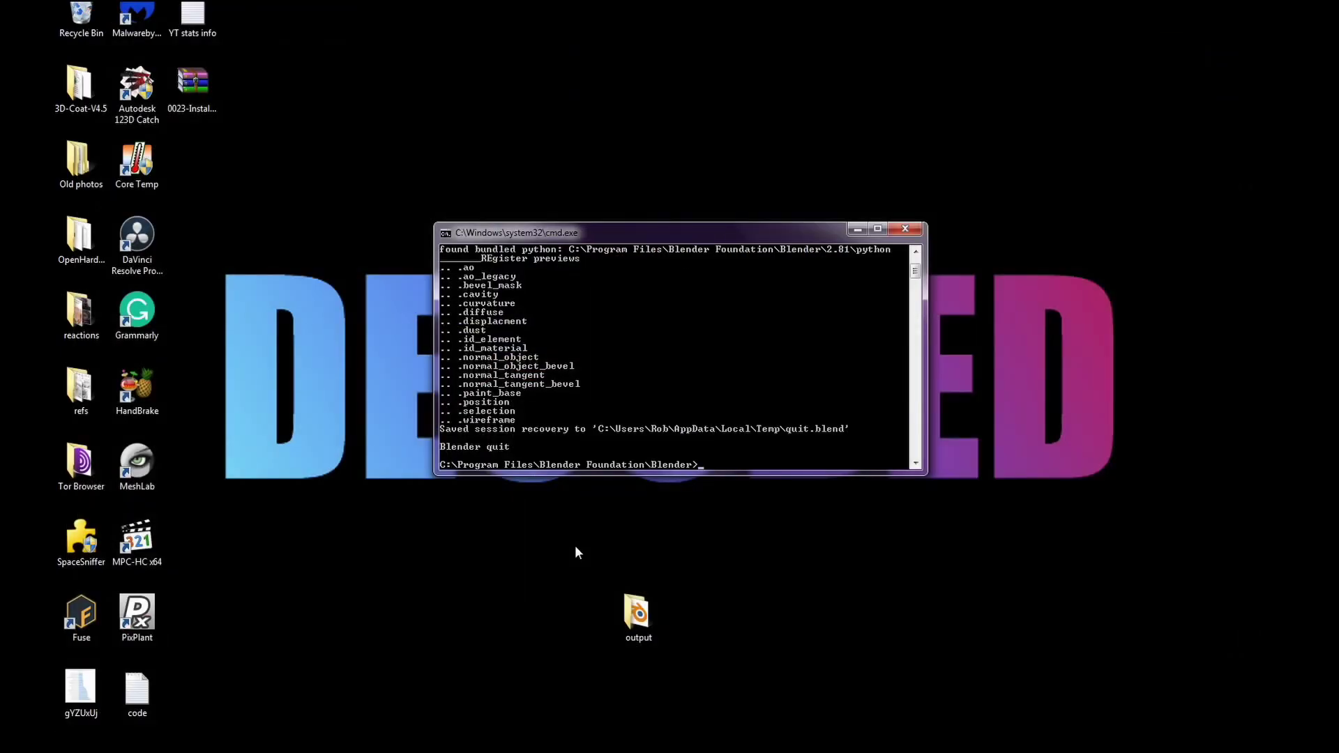
type("blender.exe -b")
Step: Open the desktop output folder and the Properties of the save blend file
double_click(636, 611)
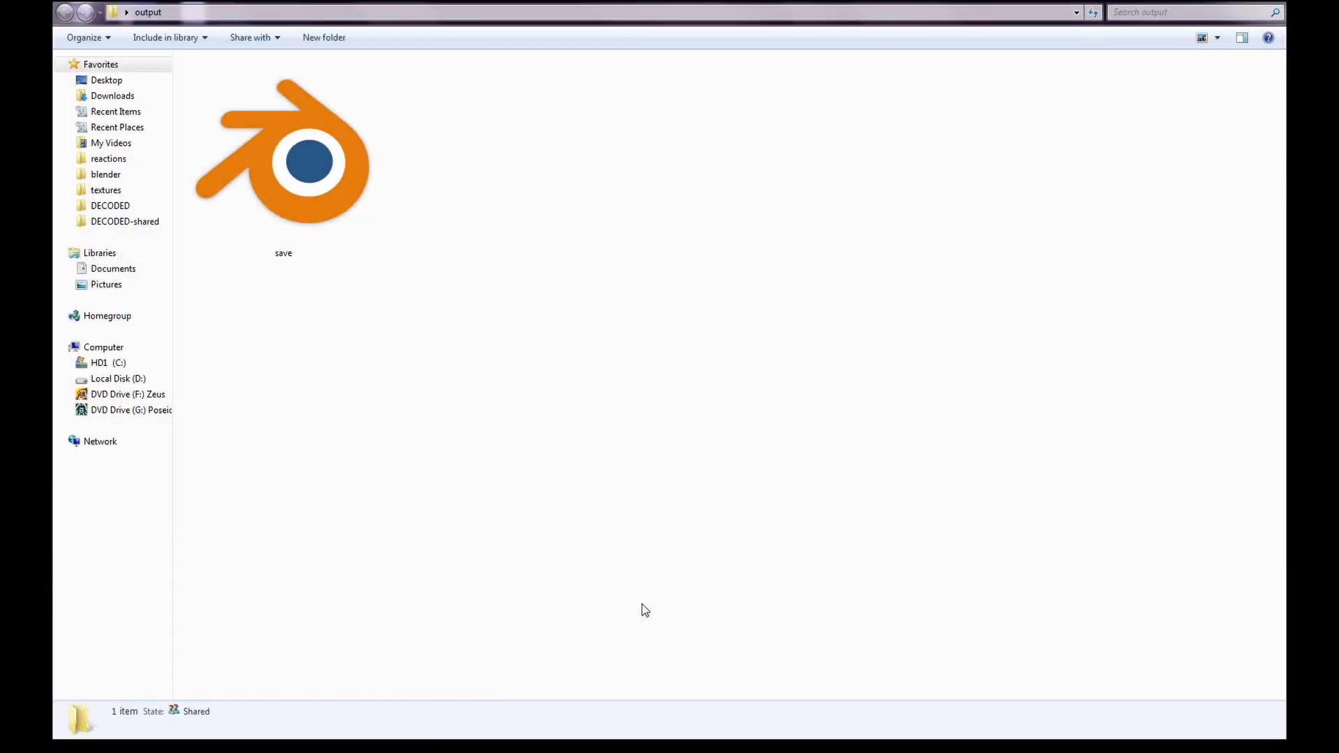
left_click(335, 157)
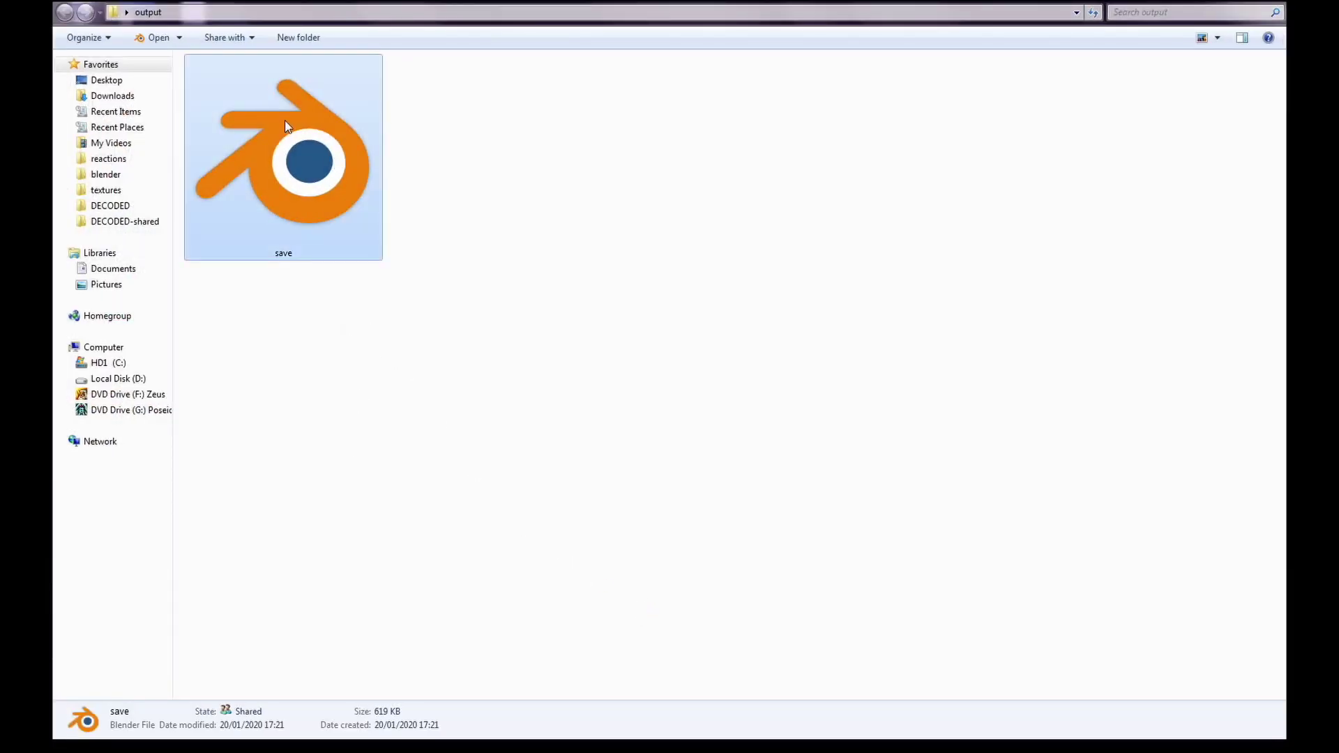
right_click(337, 242)
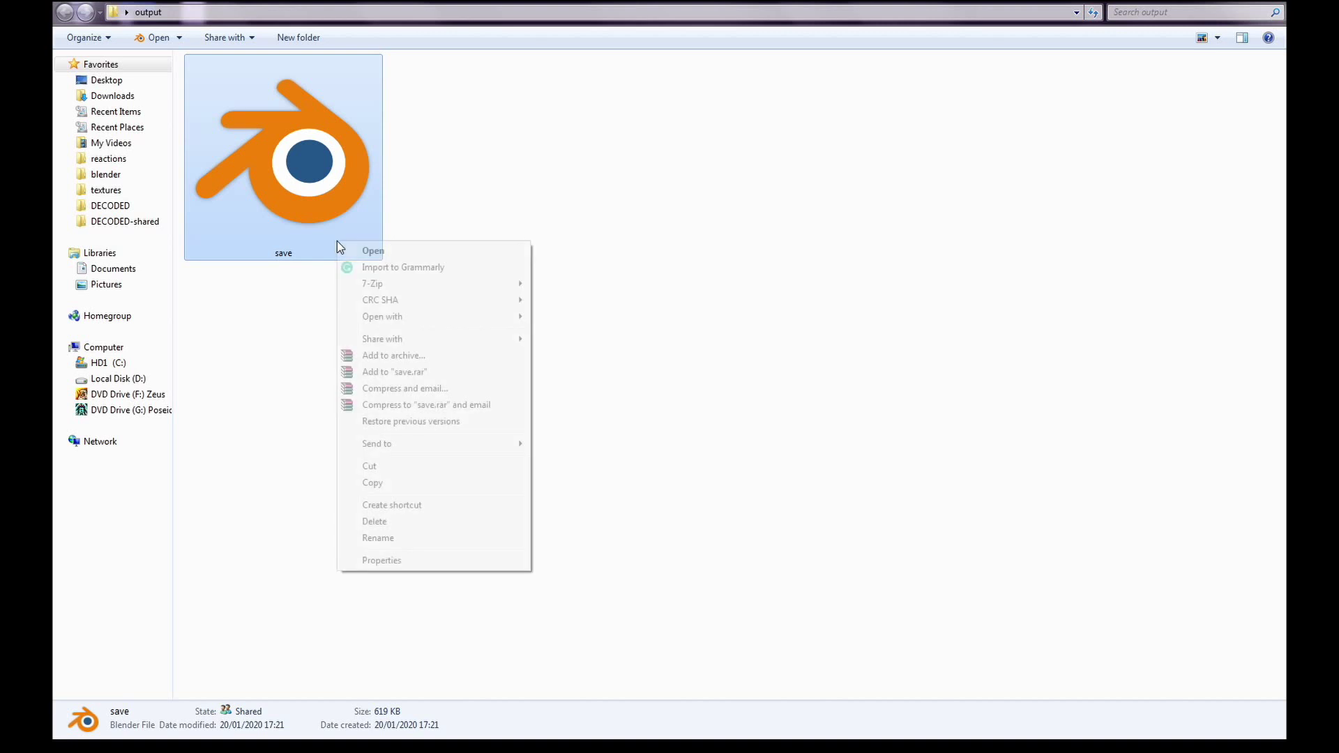
left_click(383, 561)
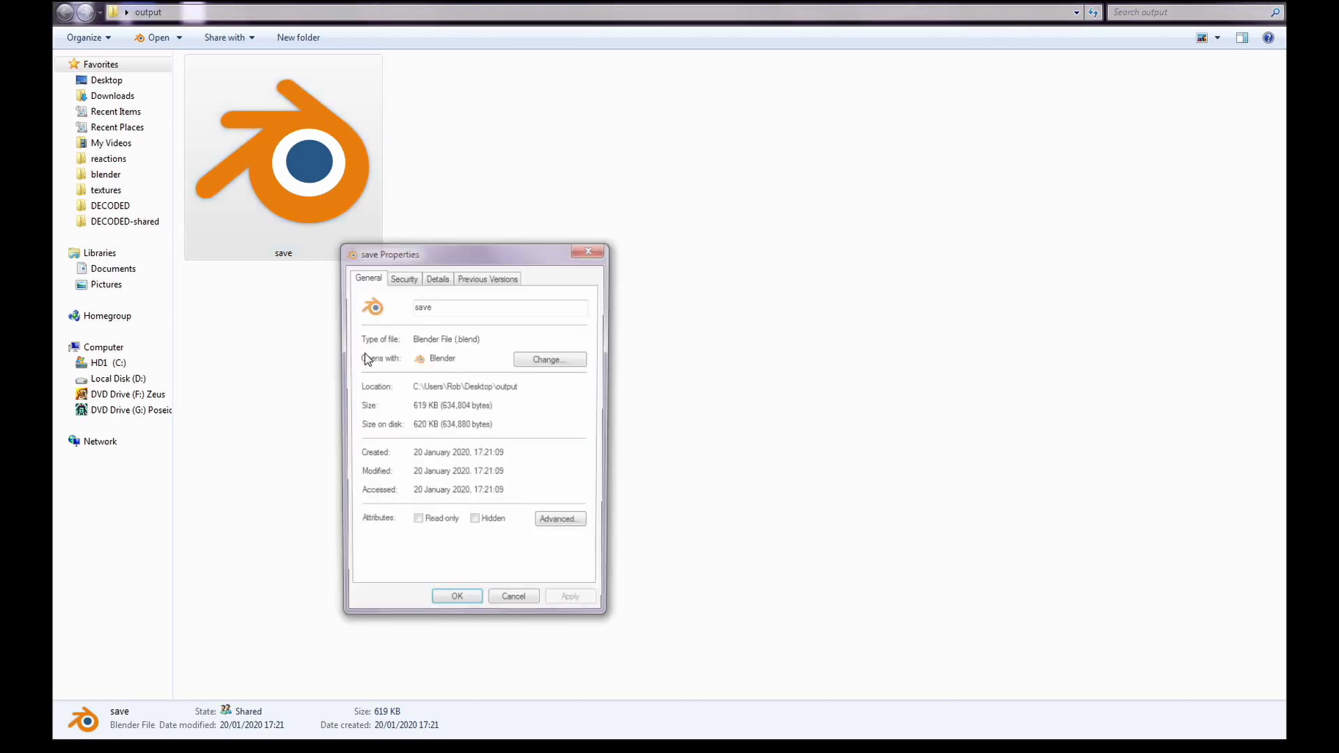
Step: Copy save.blend's full path from the Security tab, then return to the console
left_click(393, 278)
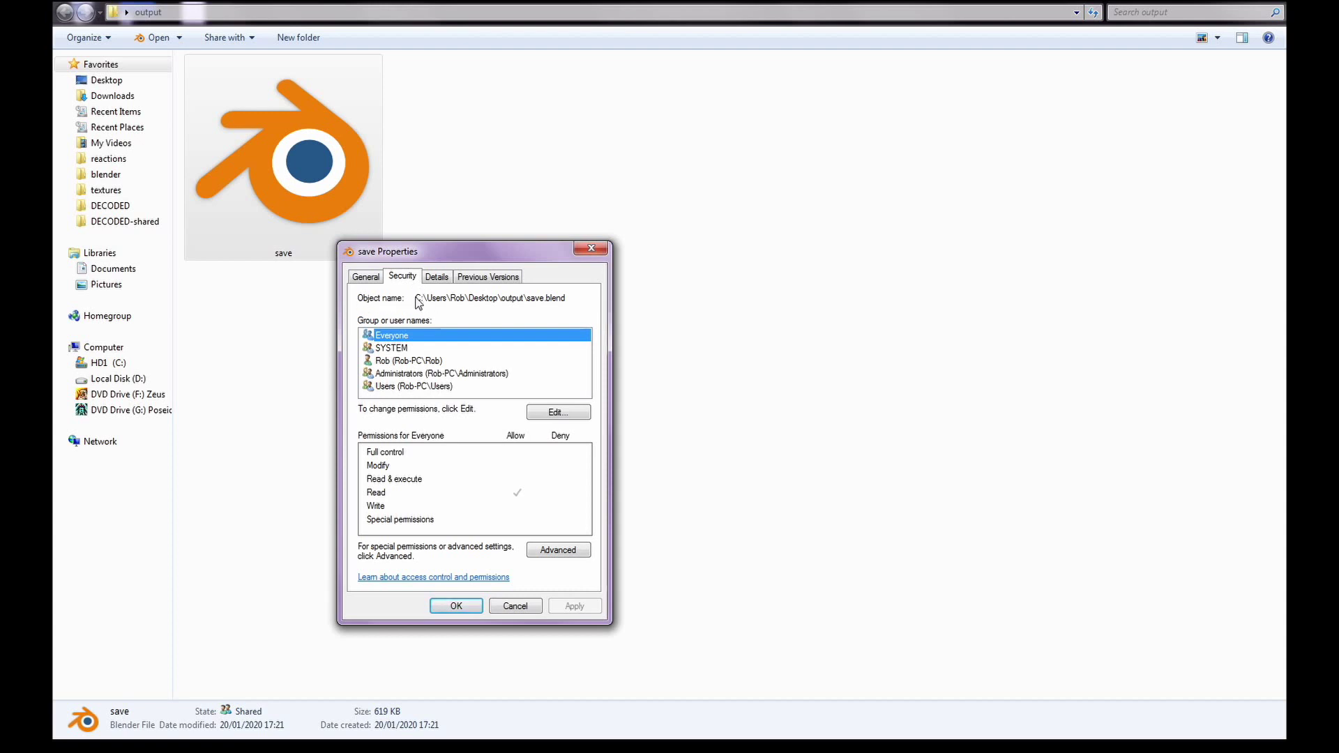
left_click_drag(418, 301, 589, 314)
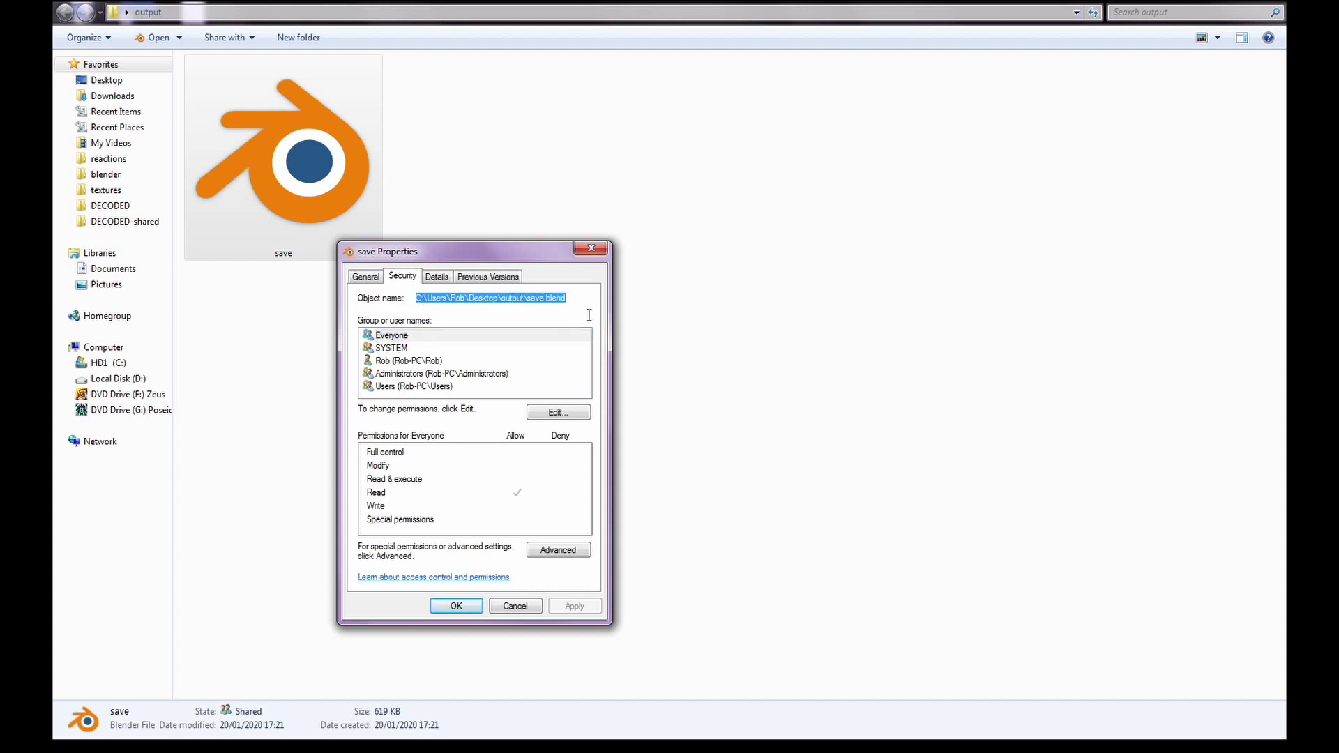
right_click(547, 307)
left_click(585, 351)
left_click(591, 250)
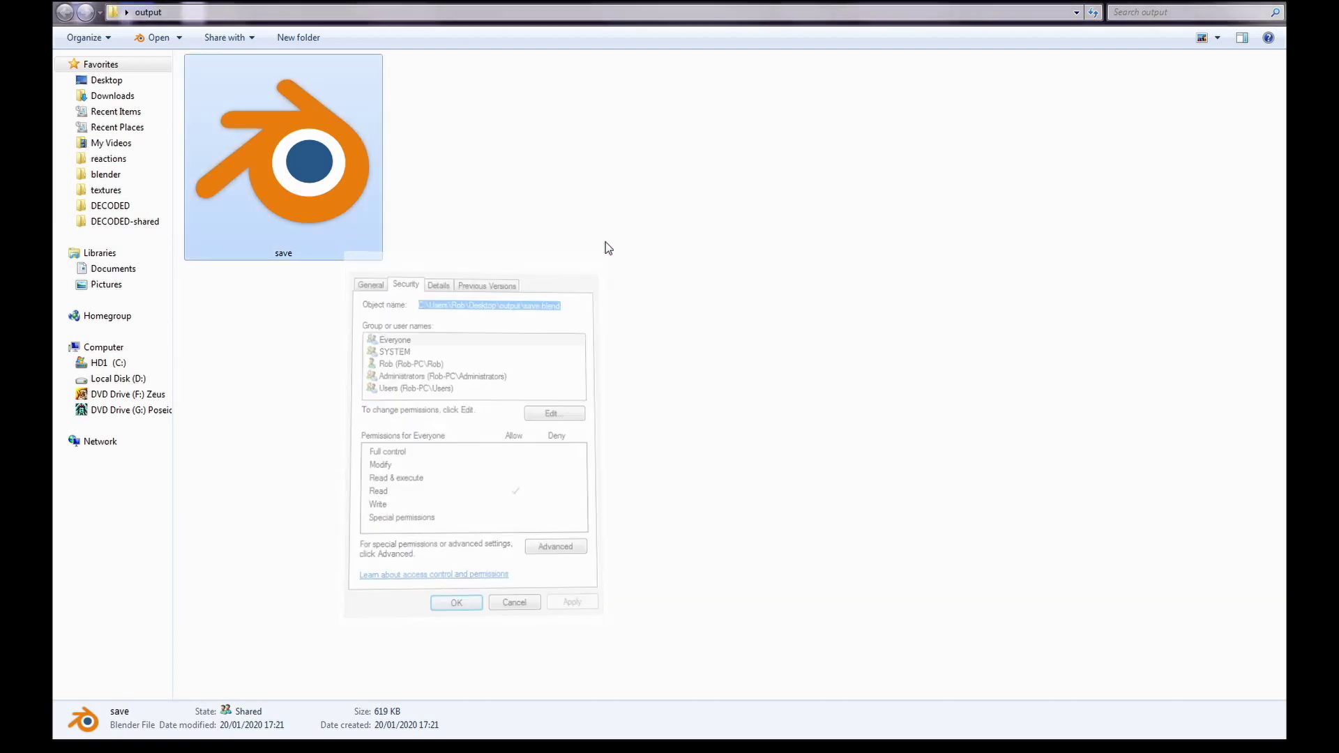
left_click(291, 736)
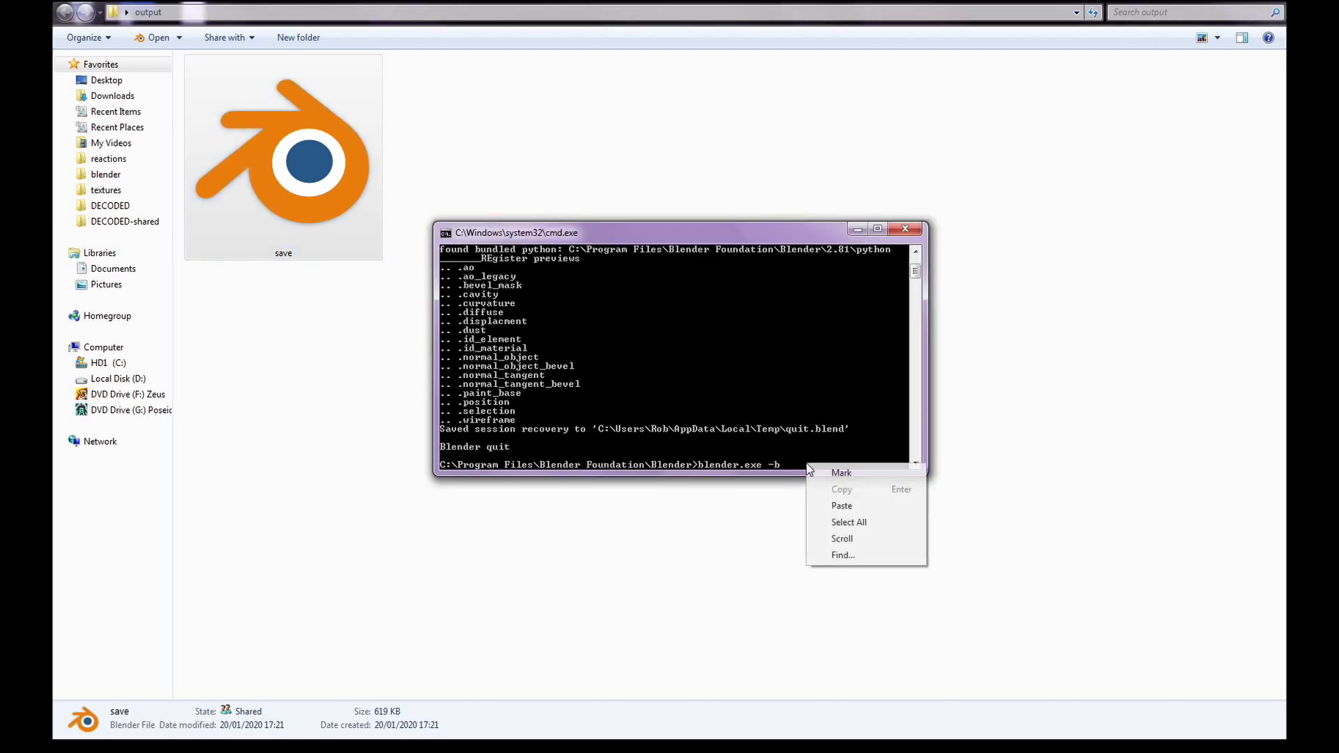
Step: Paste the save.blend path after blender.exe -b, add -f 1, and render frame 1
left_click(842, 506)
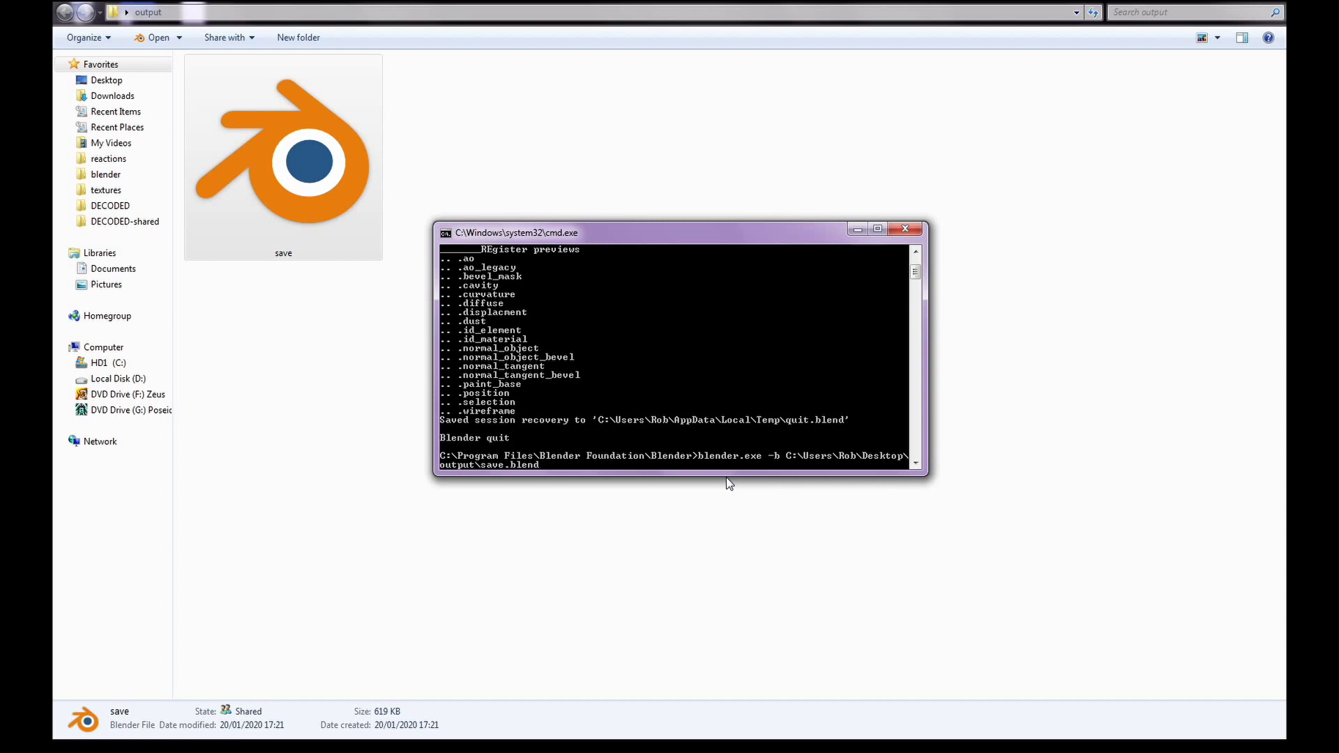
type("-f 1")
key("Return")
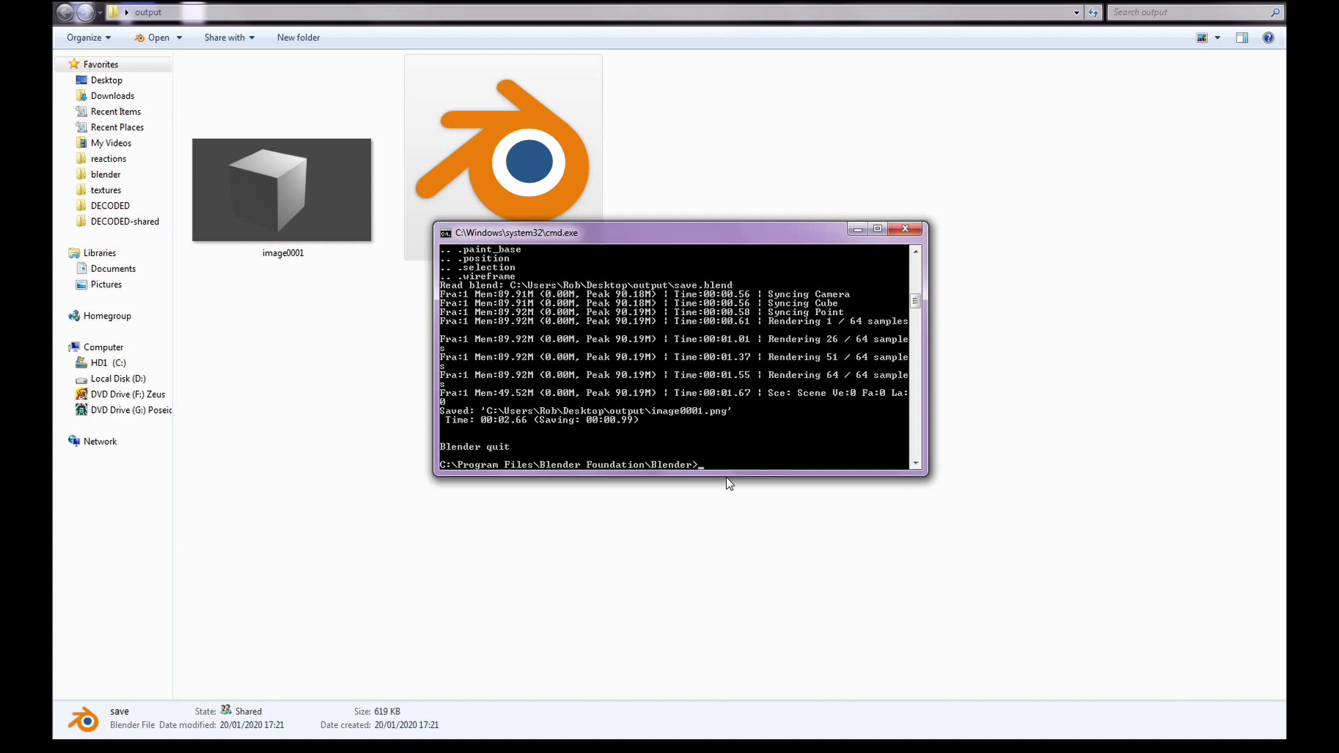
Step: Recall the command, replace -f 1 with -s 1 -e 25 -a, and run it
key("Up")
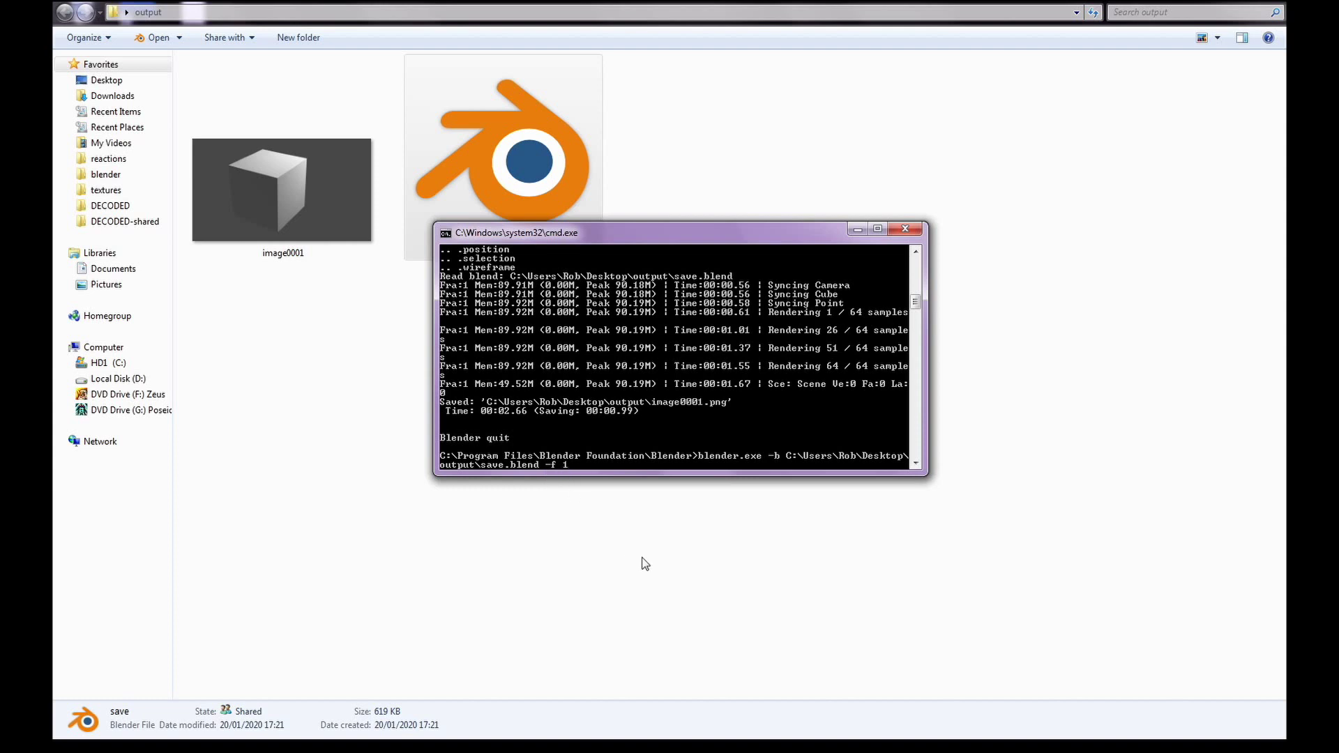
key("BackSpace")
key("BackSpace")
key("BackSpace")
type("s")
type("1 -e")
type("25")
type("-a")
key("Return")
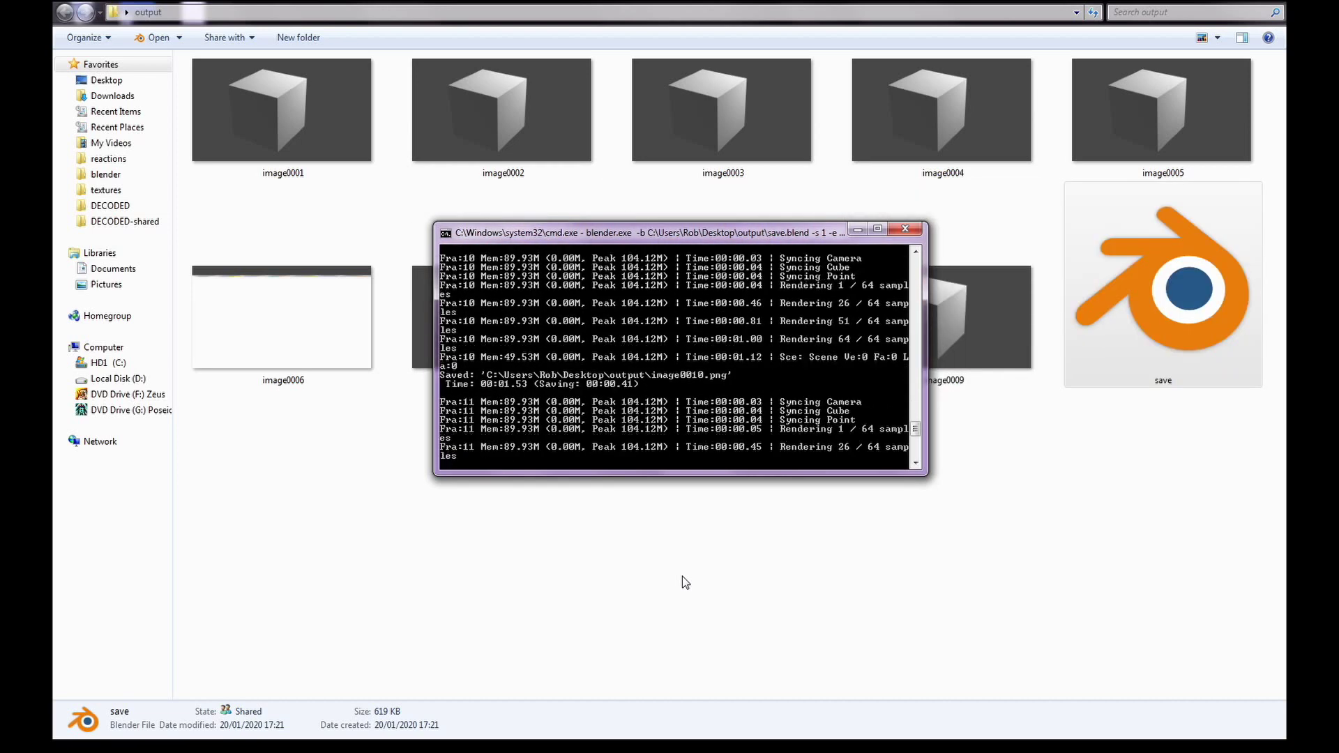
Step: View image0001's rendered cube in Windows Photo Viewer, then close it
left_click(323, 140)
double_click(324, 140)
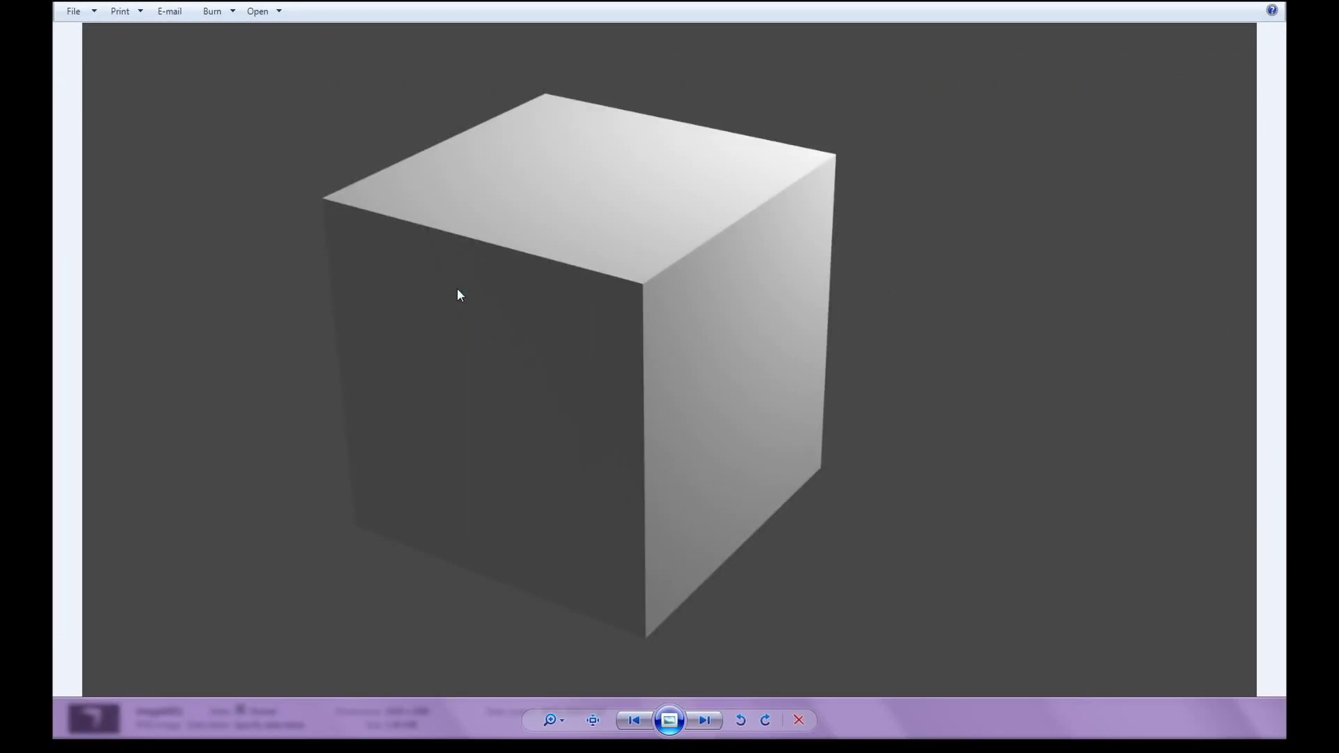
key("Escape")
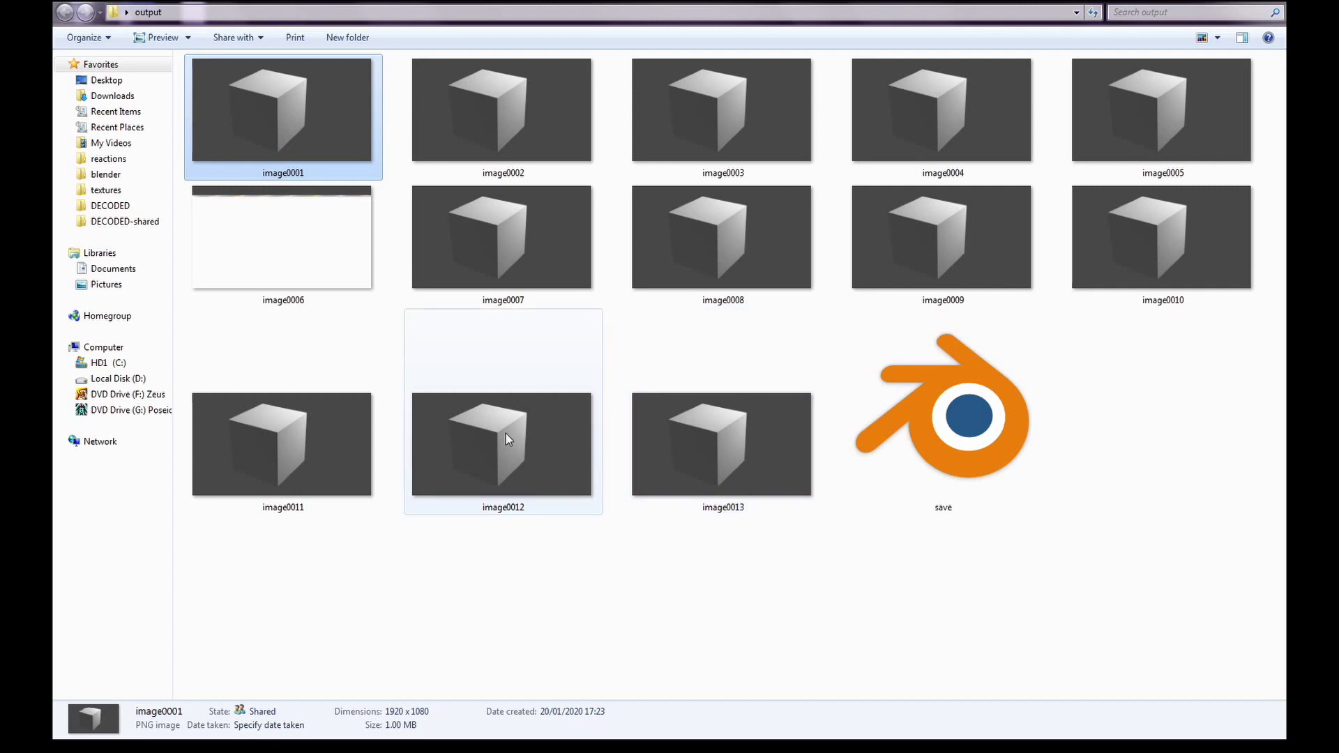